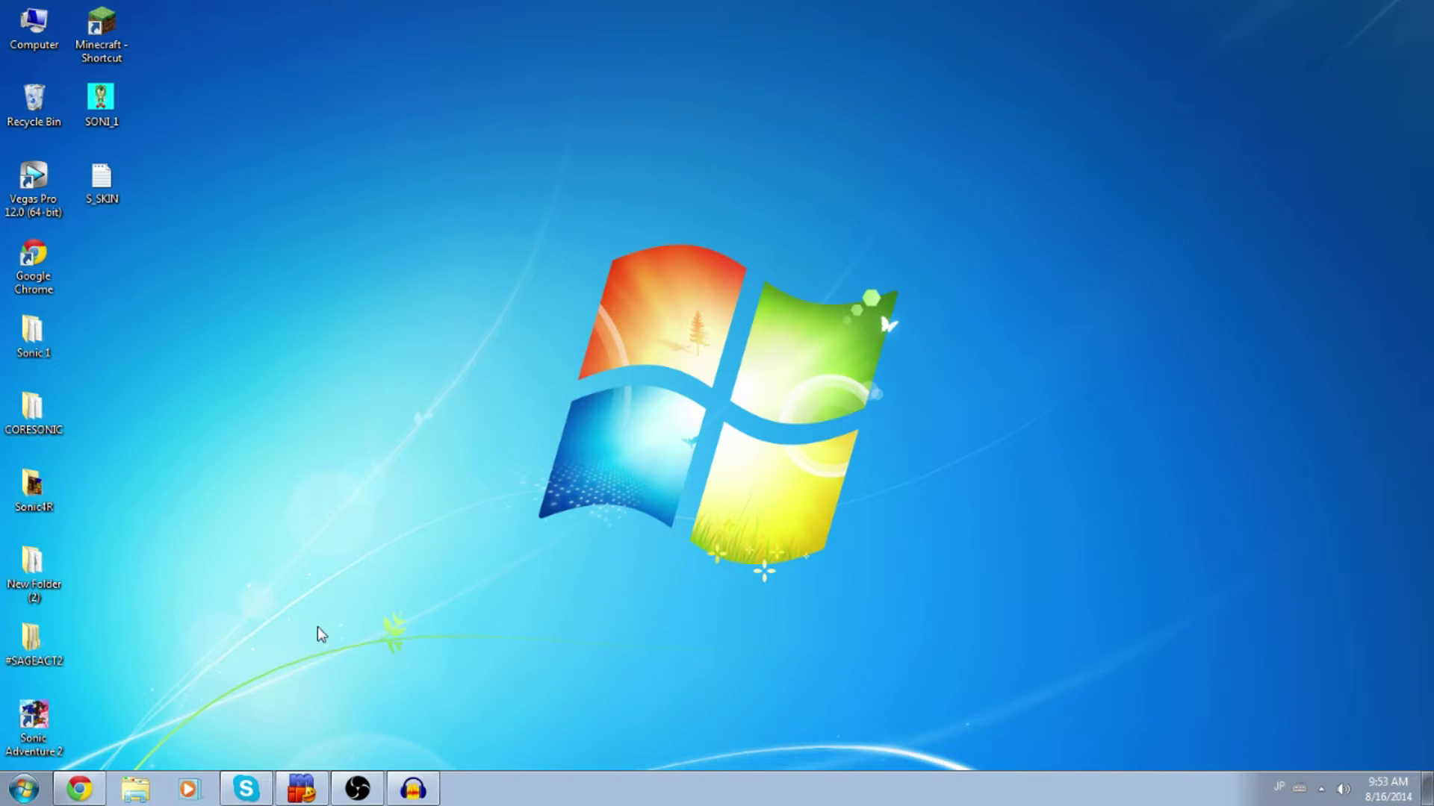
Switch to Chrome and return to the download page for Visual C++ Redistributable Packages for Visual Studio 2013
click(80, 792)
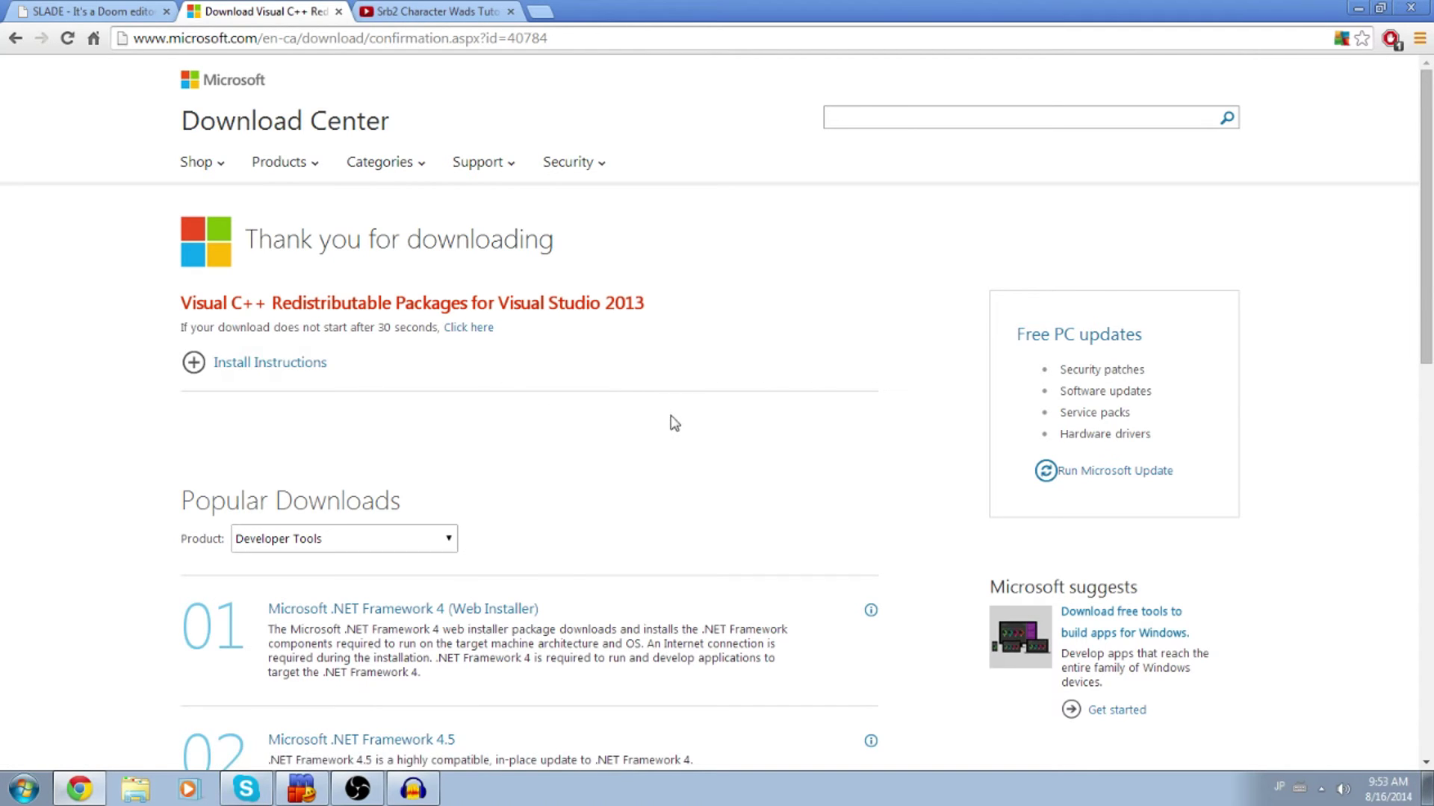
click(632, 379)
click(631, 378)
click(14, 39)
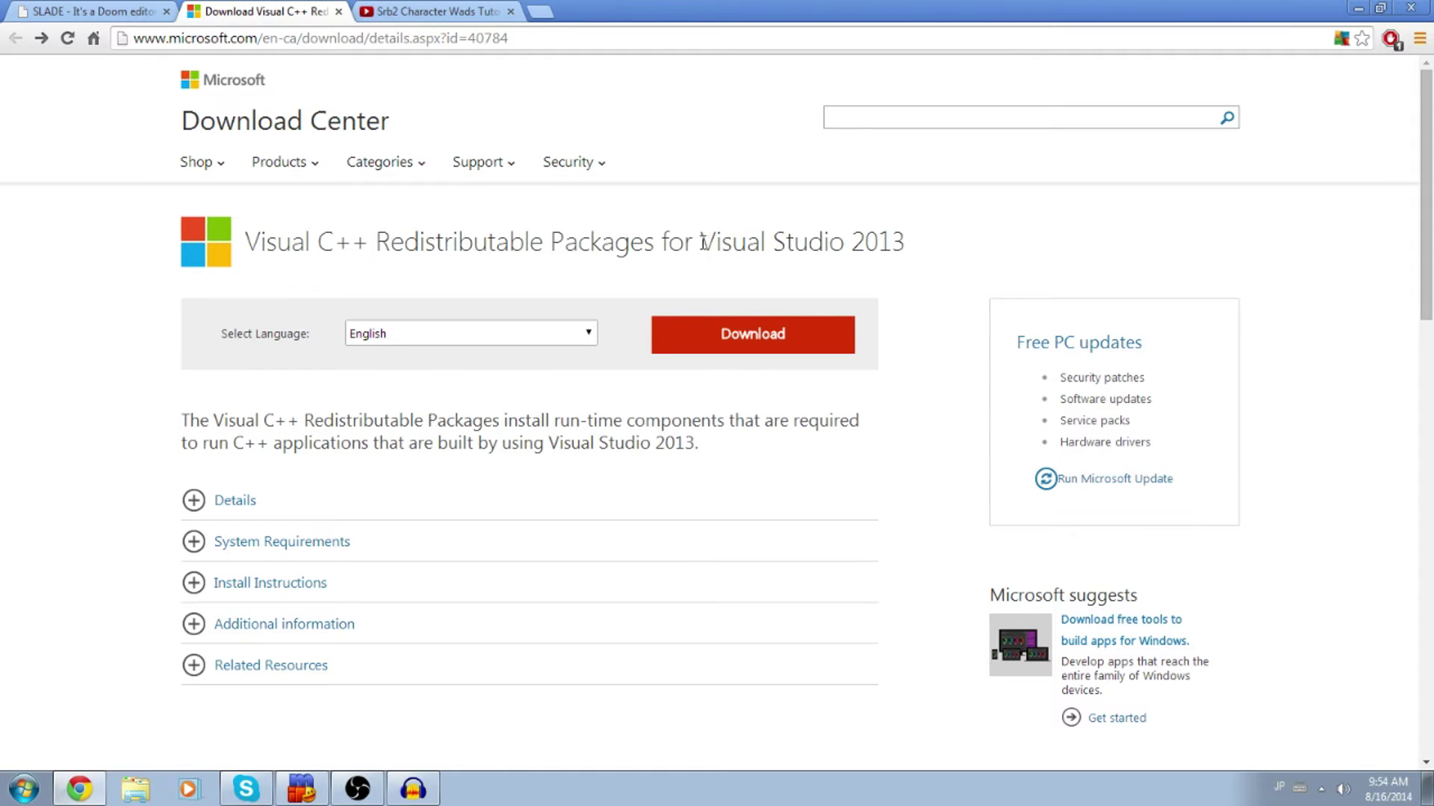
Download only the vcredist_x64.exe package and save it in the Downloads folder
click(736, 340)
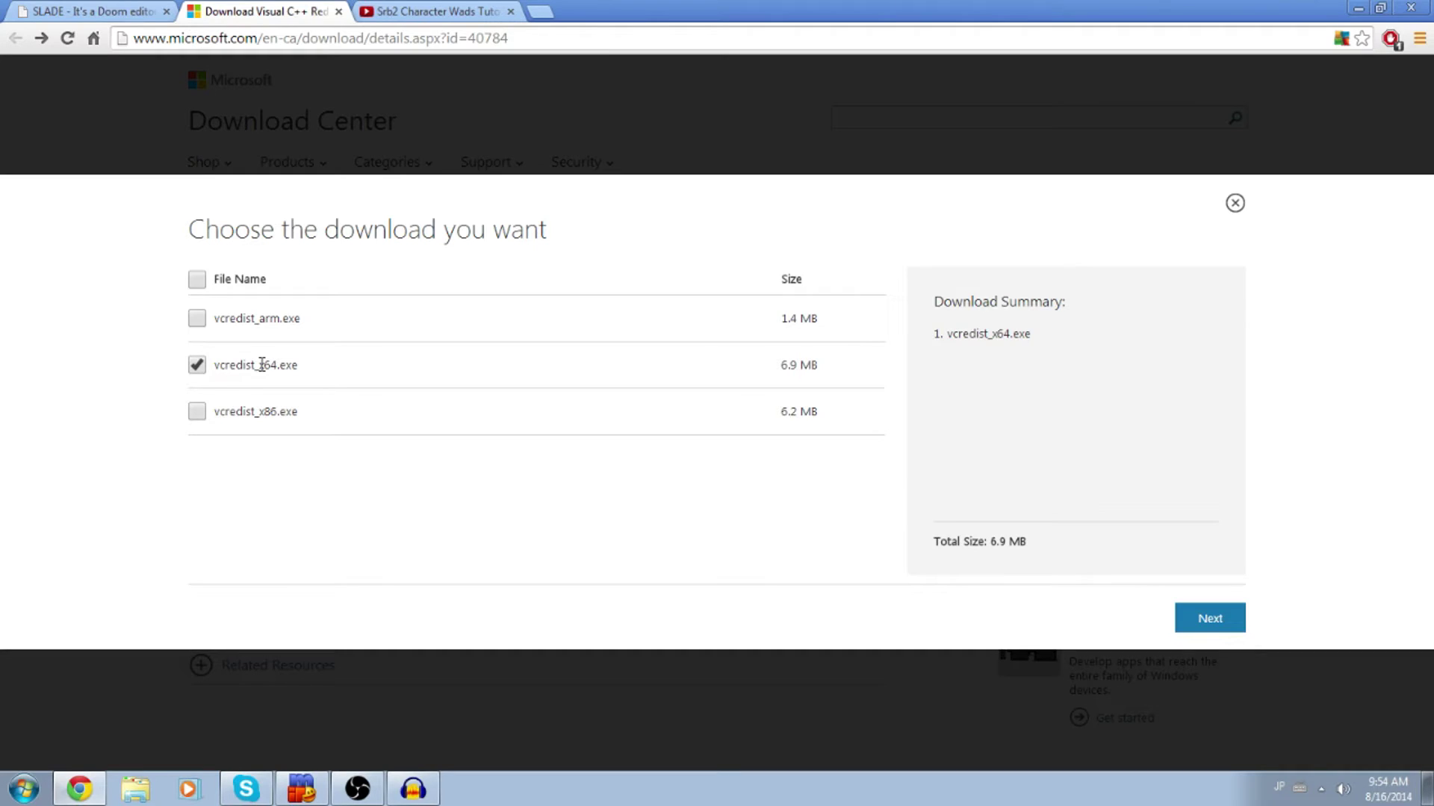
drag(213, 366, 339, 366)
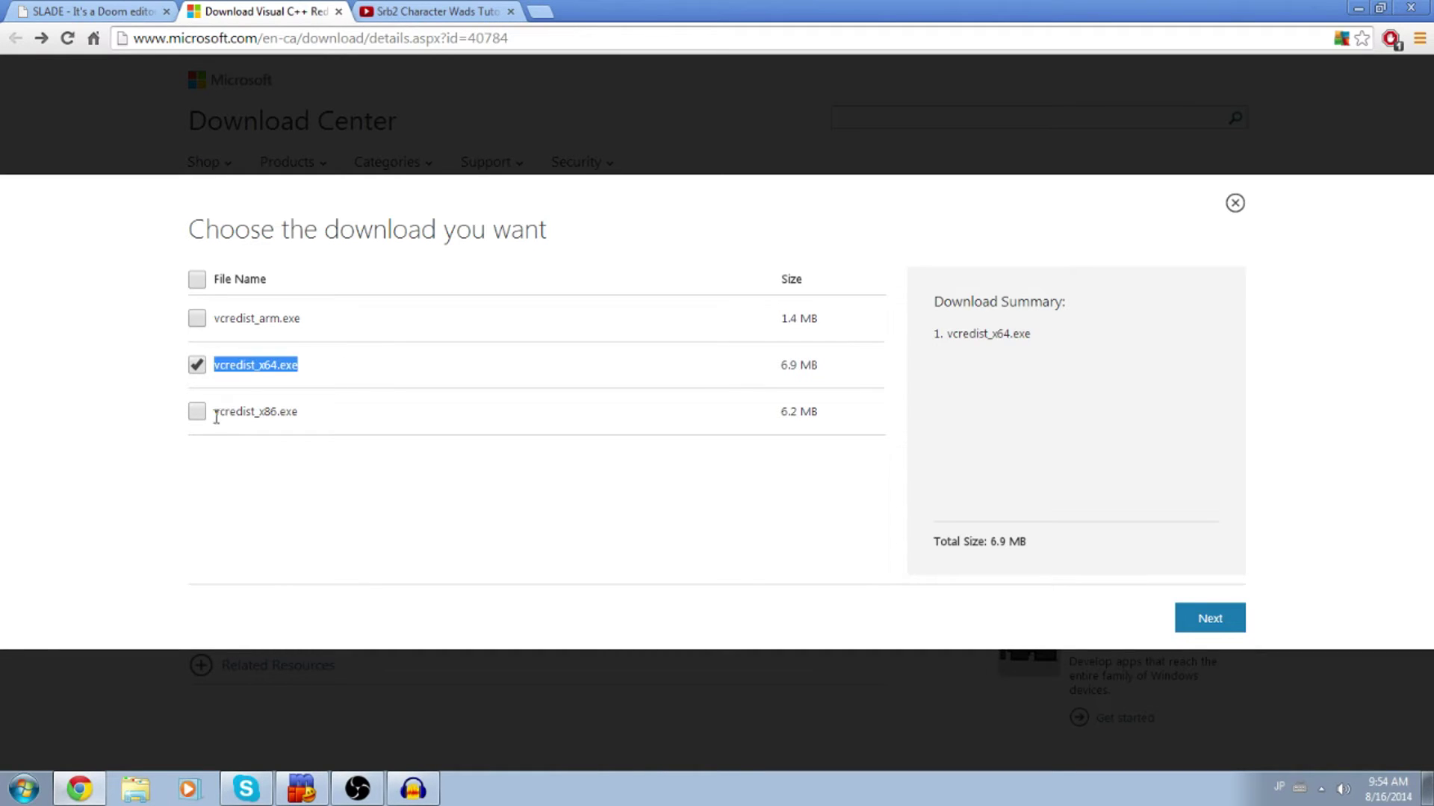
drag(215, 417, 347, 407)
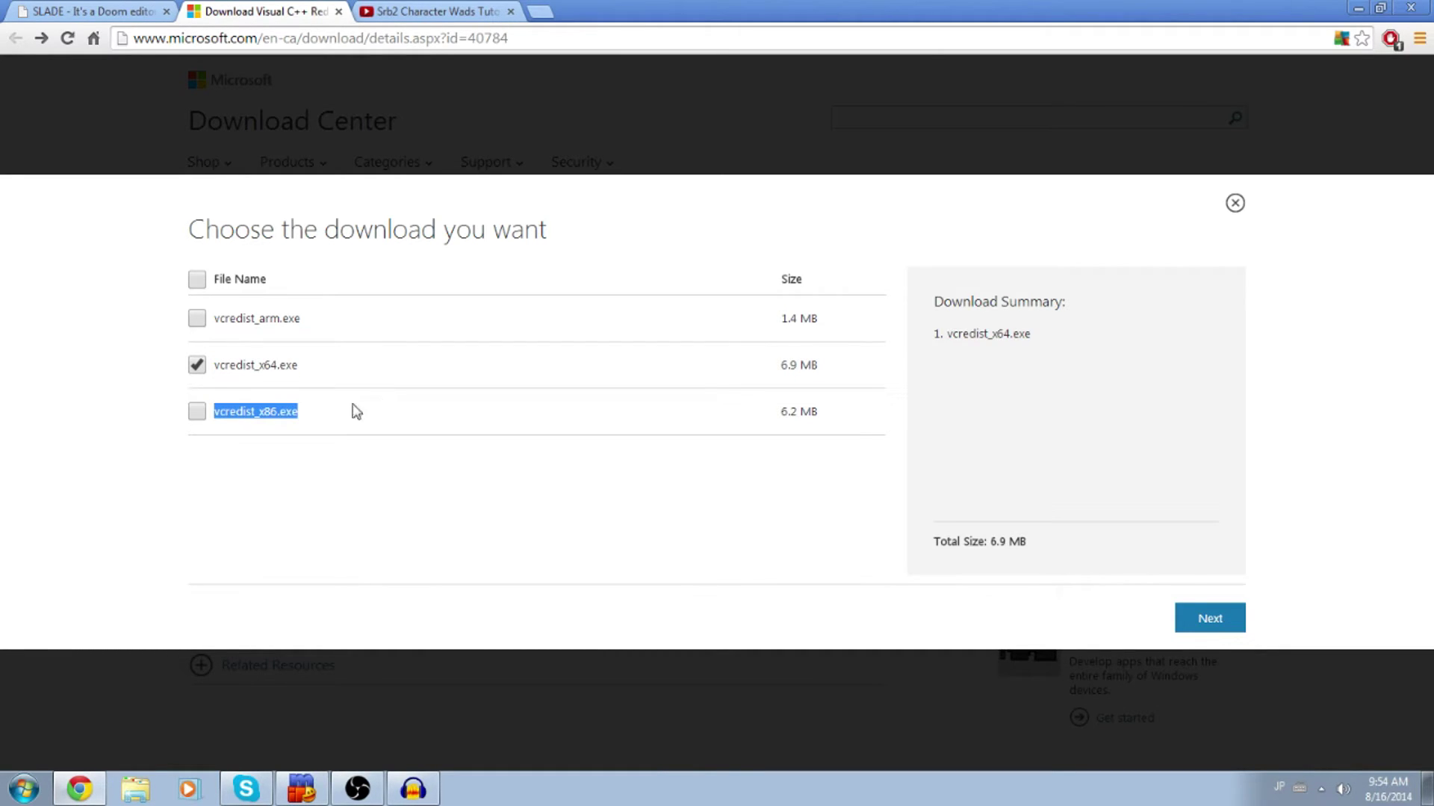
drag(214, 331, 370, 318)
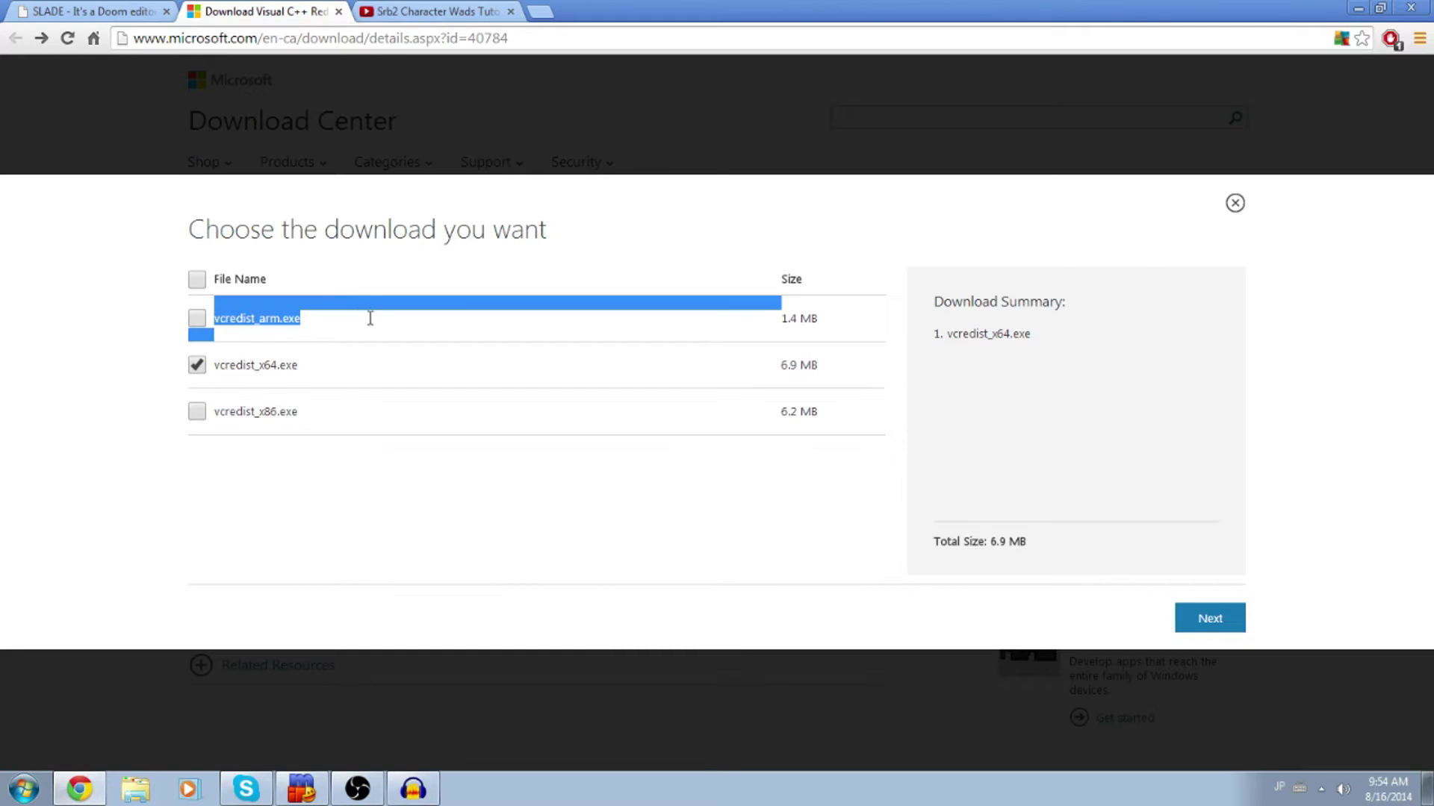
click(197, 365)
click(197, 365)
click(1216, 611)
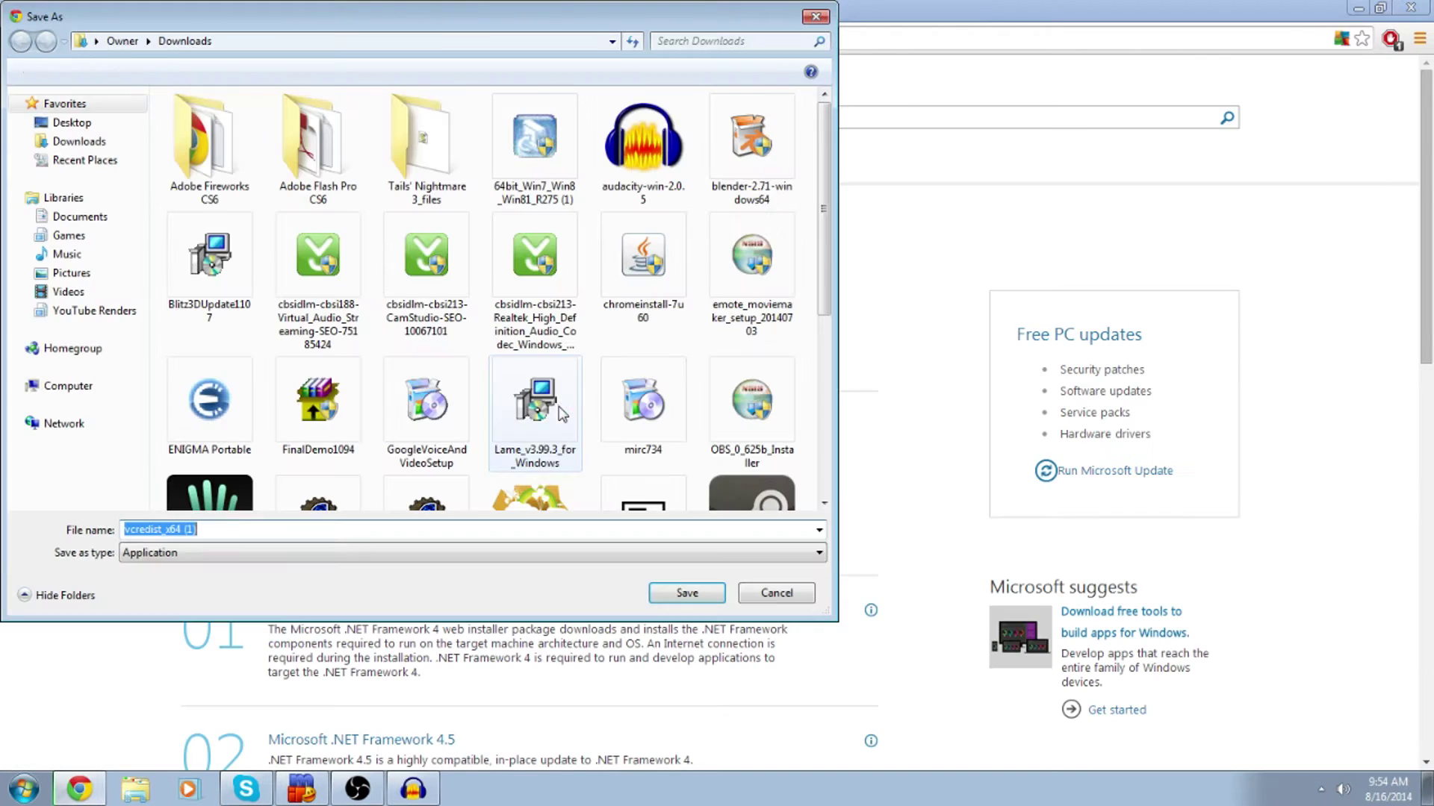
click(659, 593)
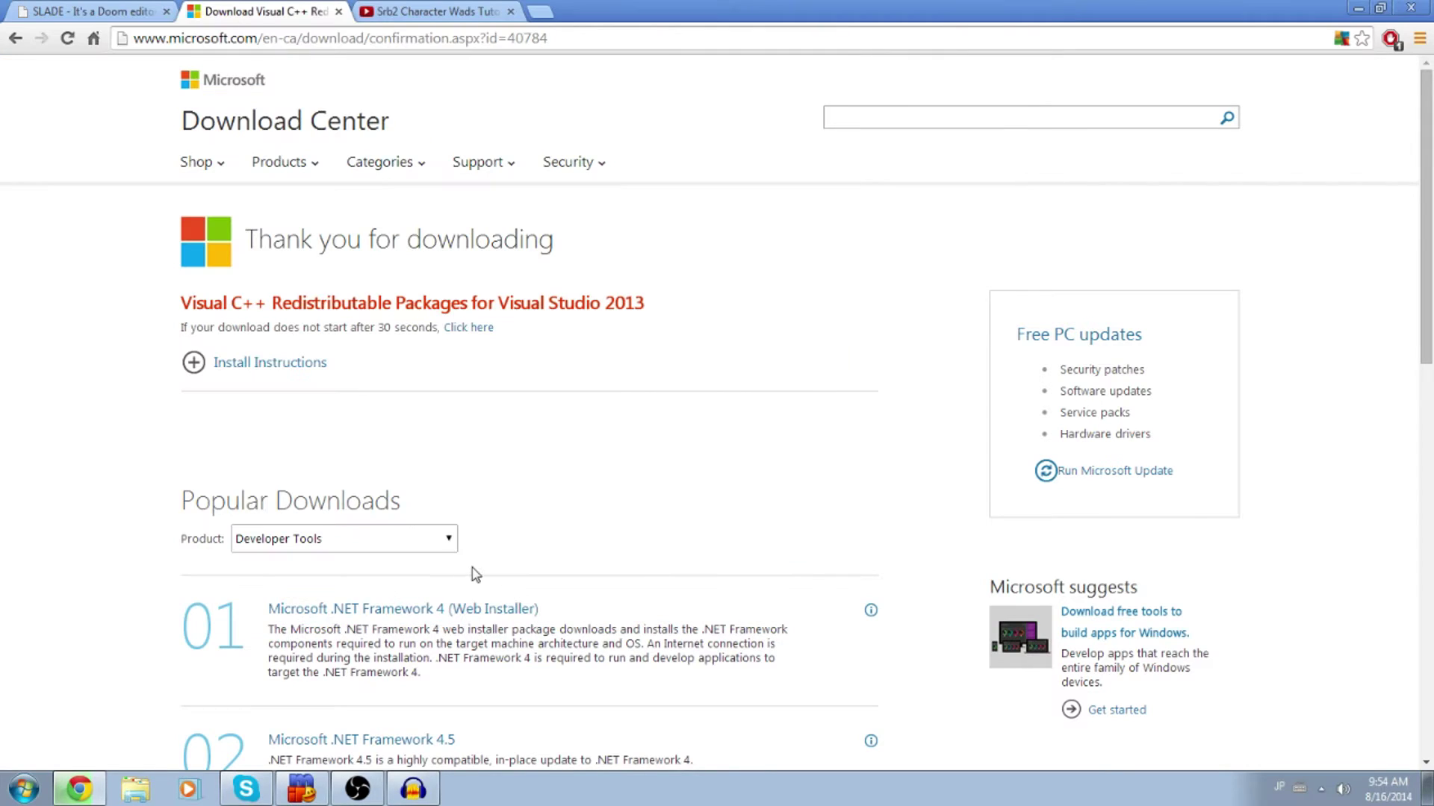
Run the downloaded vcredist_x64 installer and close its setup window when it finishes
click(90, 750)
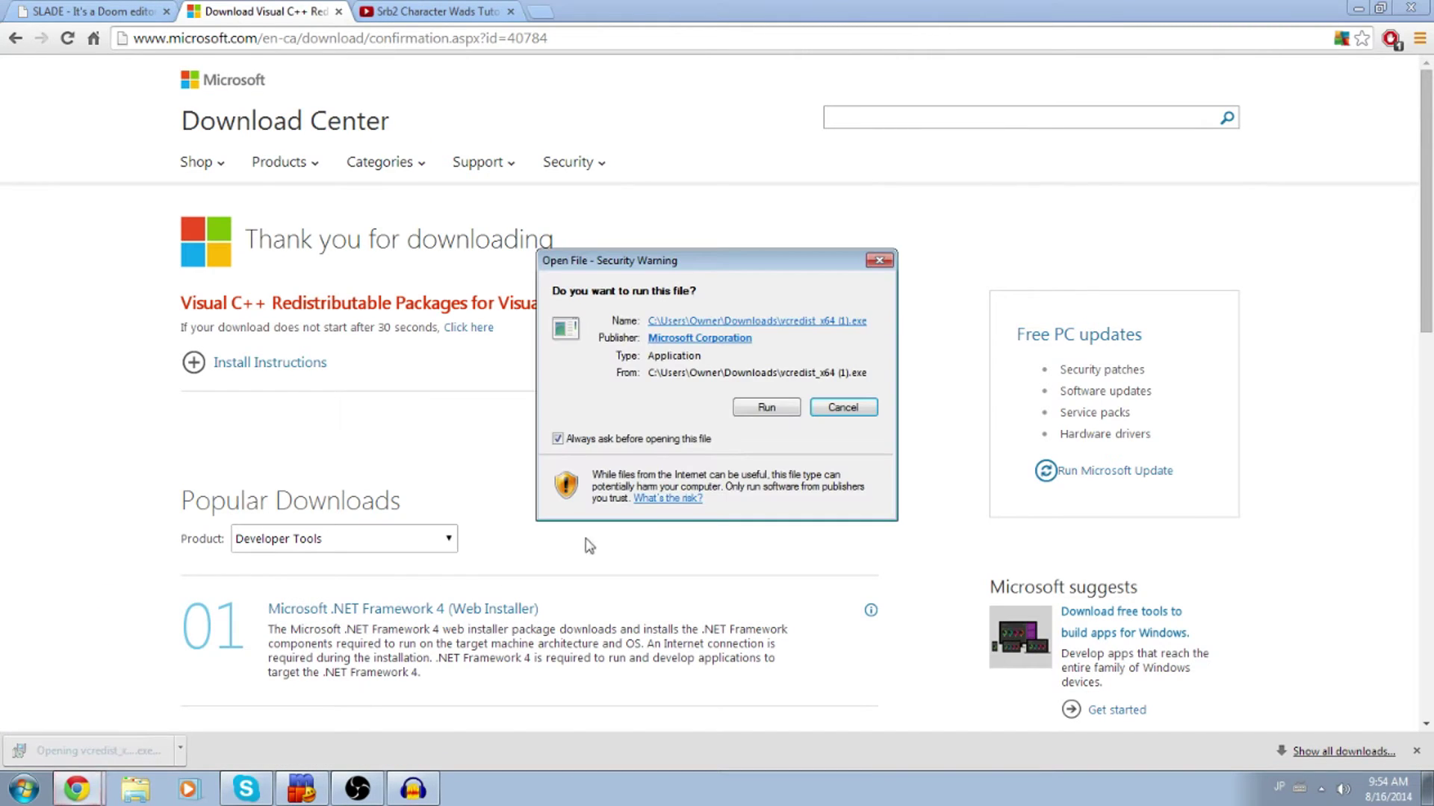
click(757, 413)
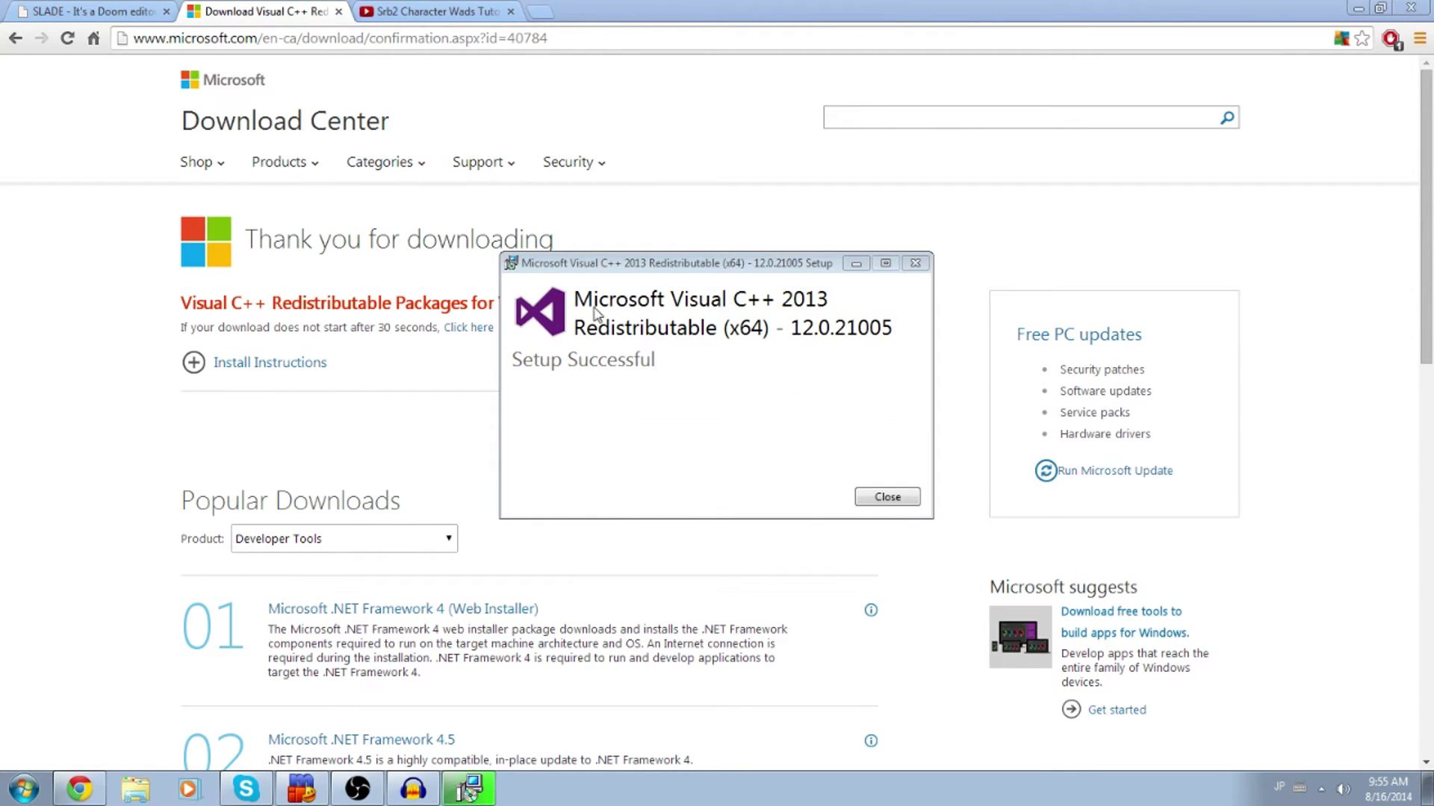
mouse_move(681, 265)
mouse_down()
mouse_move(695, 224)
mouse_move(702, 247)
mouse_up()
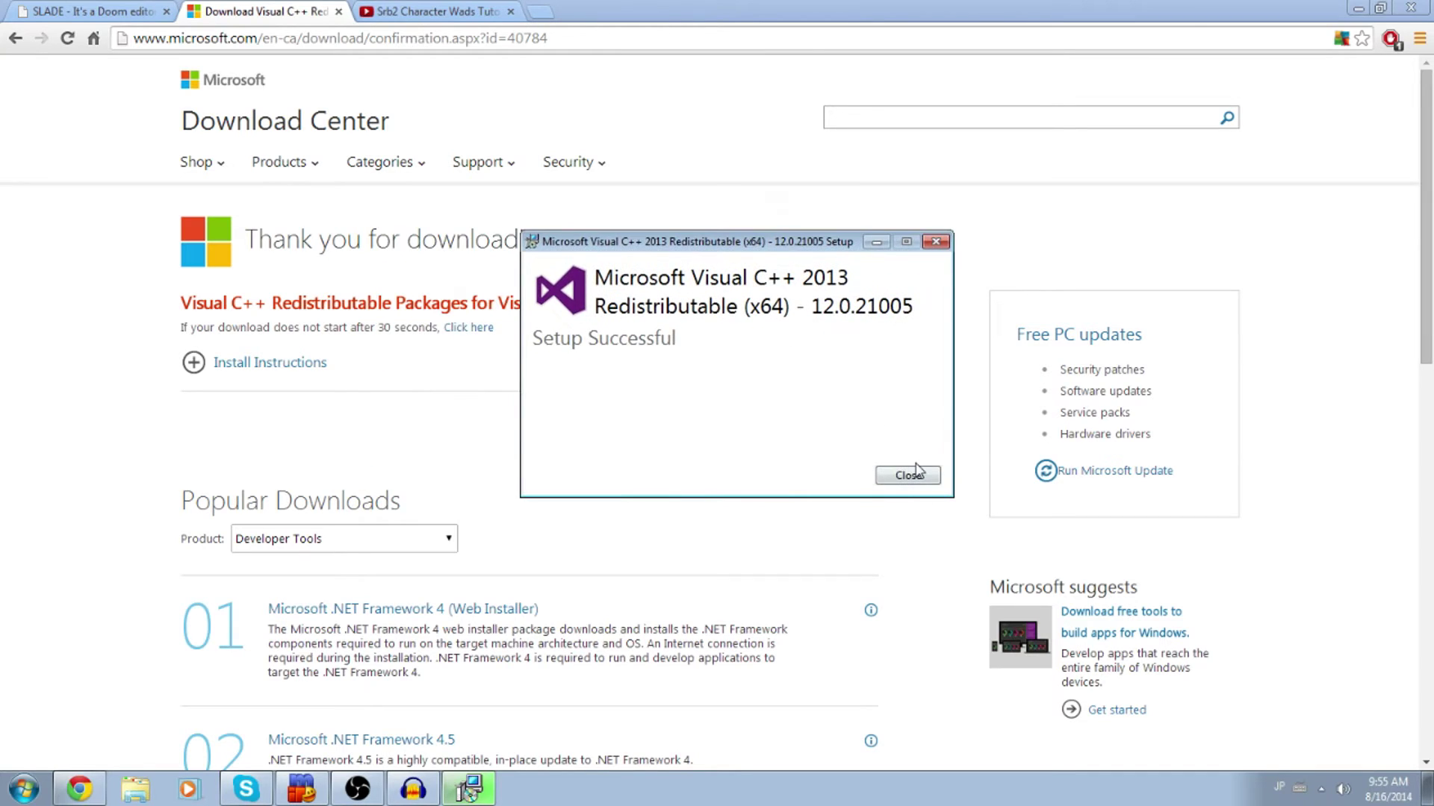
click(908, 475)
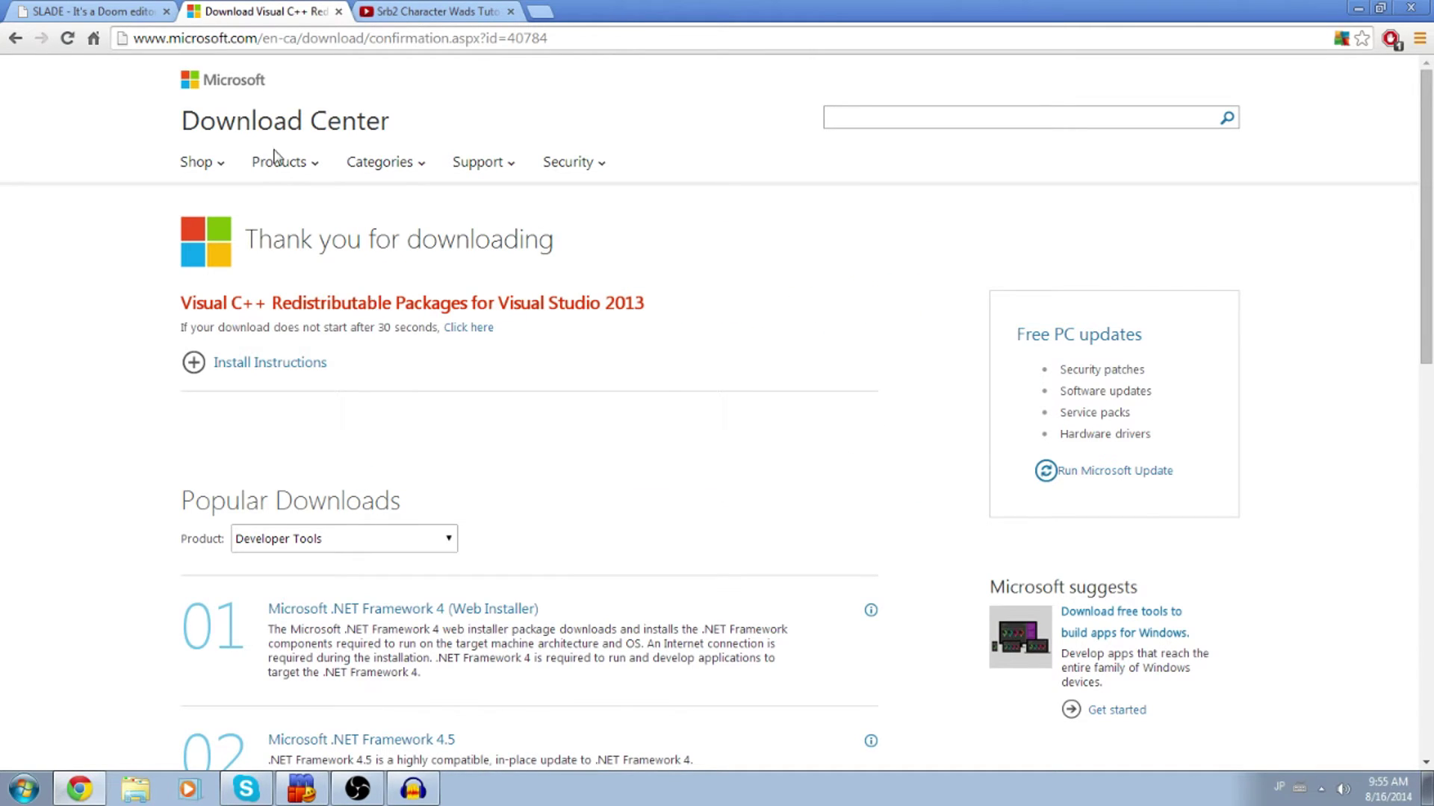
Close the Microsoft download page and save the SLADE v3.1.0 Windows installer, Setup_SLADE_310.exe, from the SLADE site in Downloads
click(338, 11)
click(135, 11)
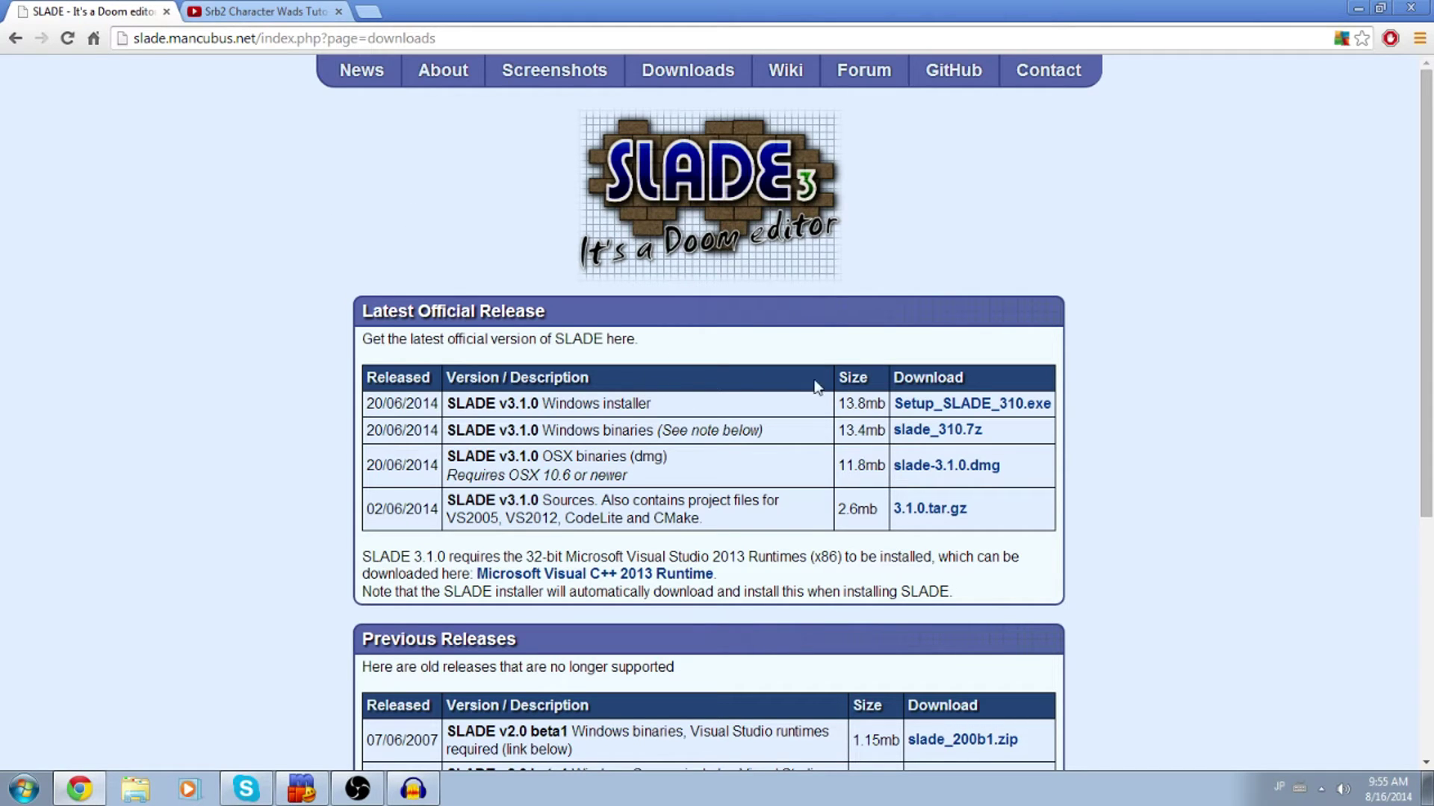
click(955, 407)
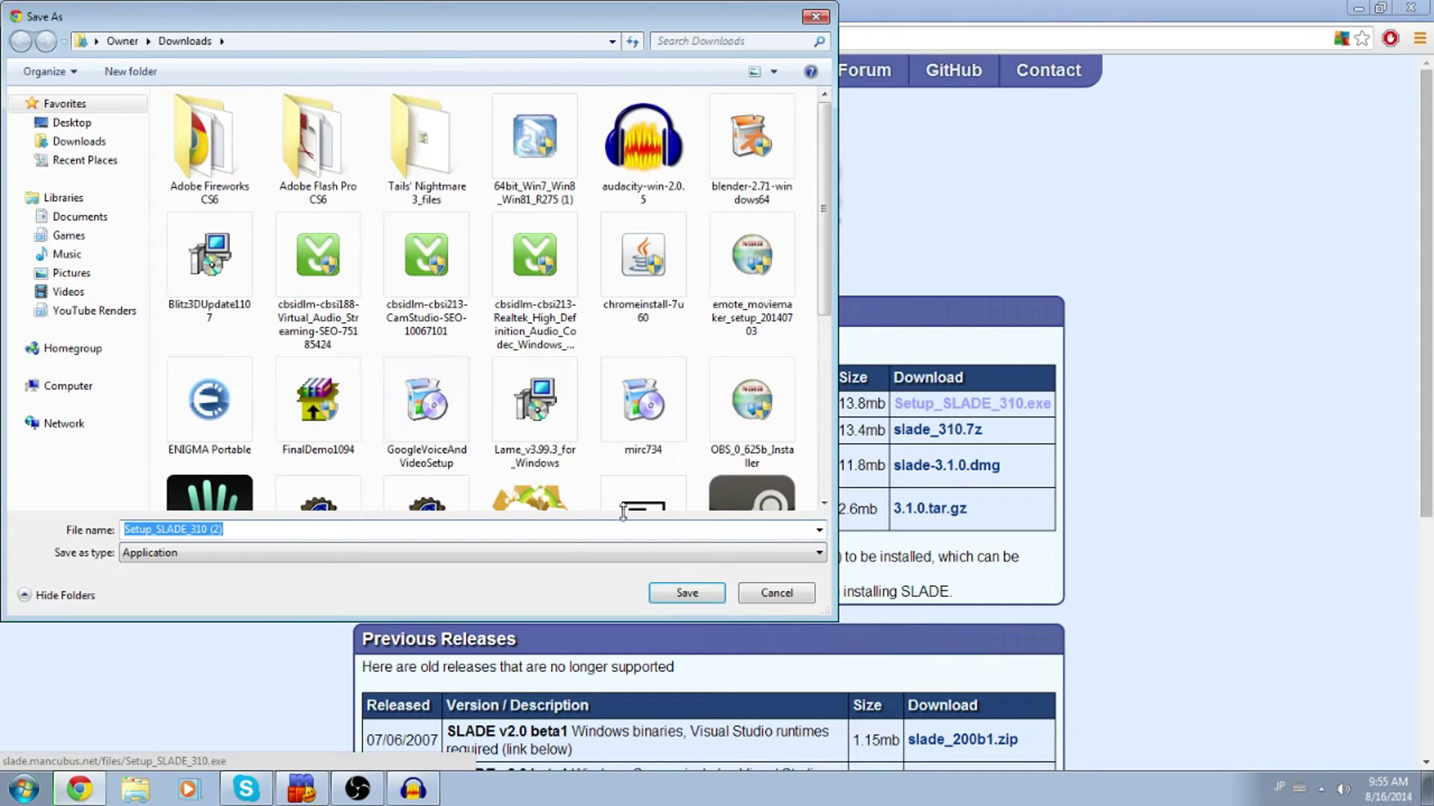
click(689, 594)
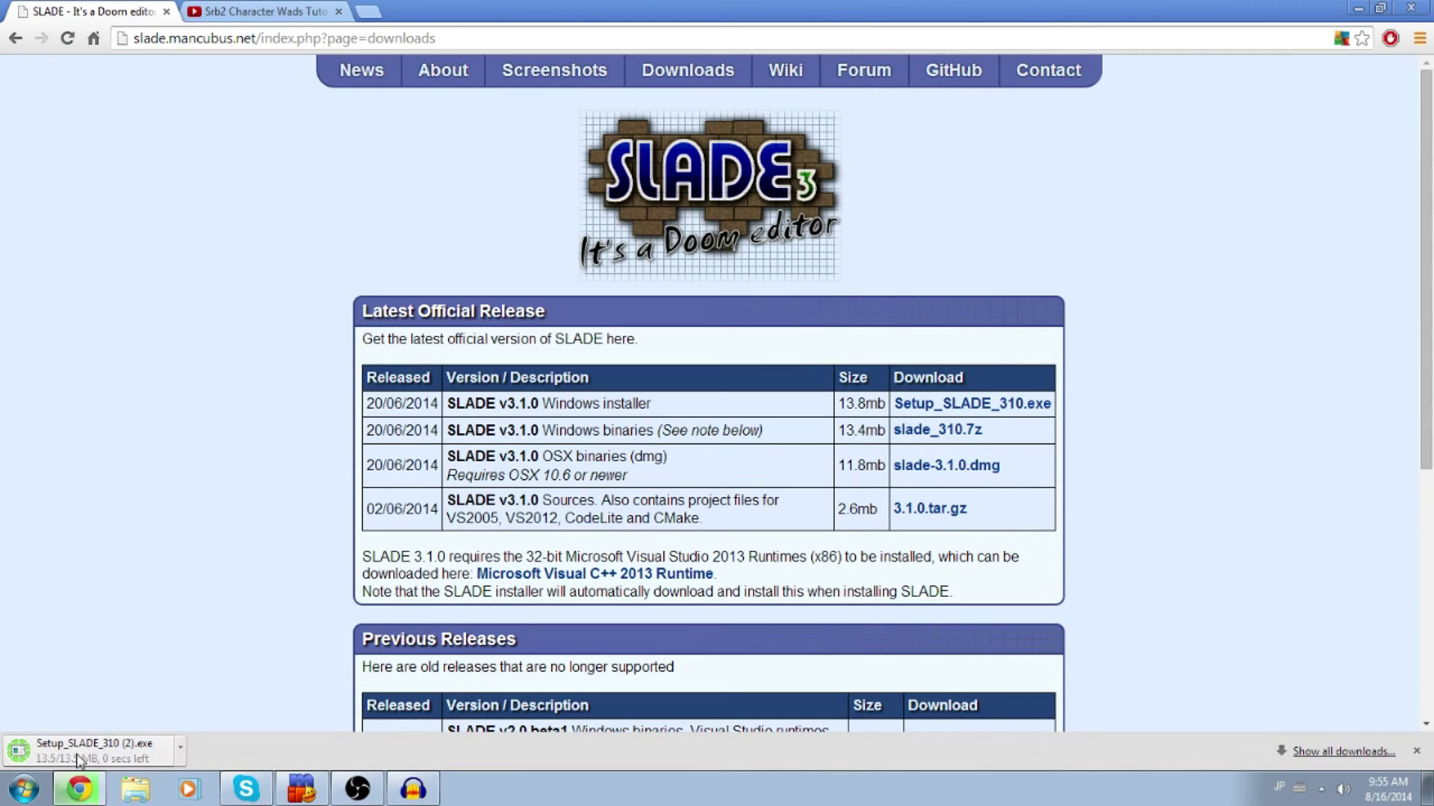
Install SLADE 3.1.0 in the default folder without a desktop icon, and launch it when setup completes
click(81, 754)
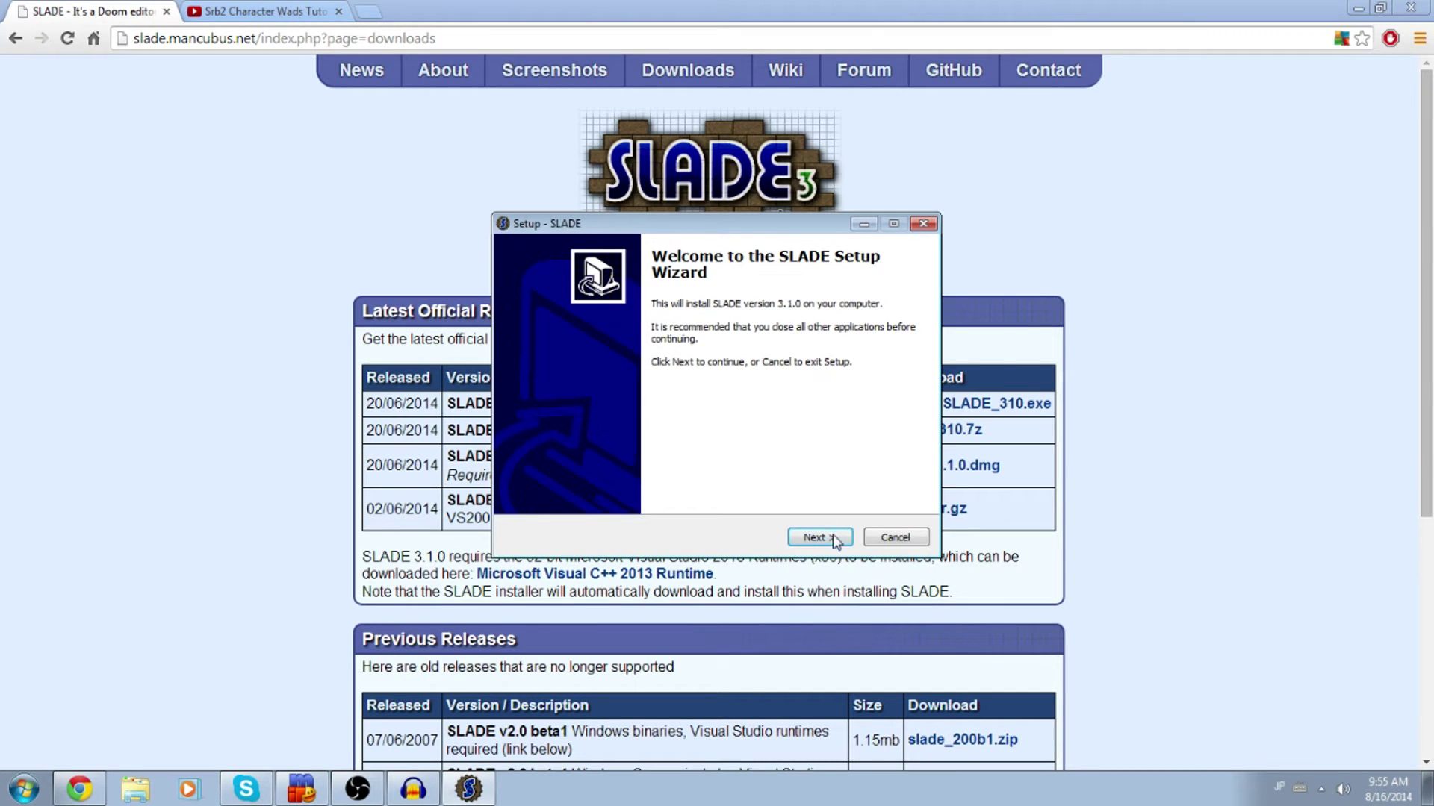
click(835, 538)
click(835, 537)
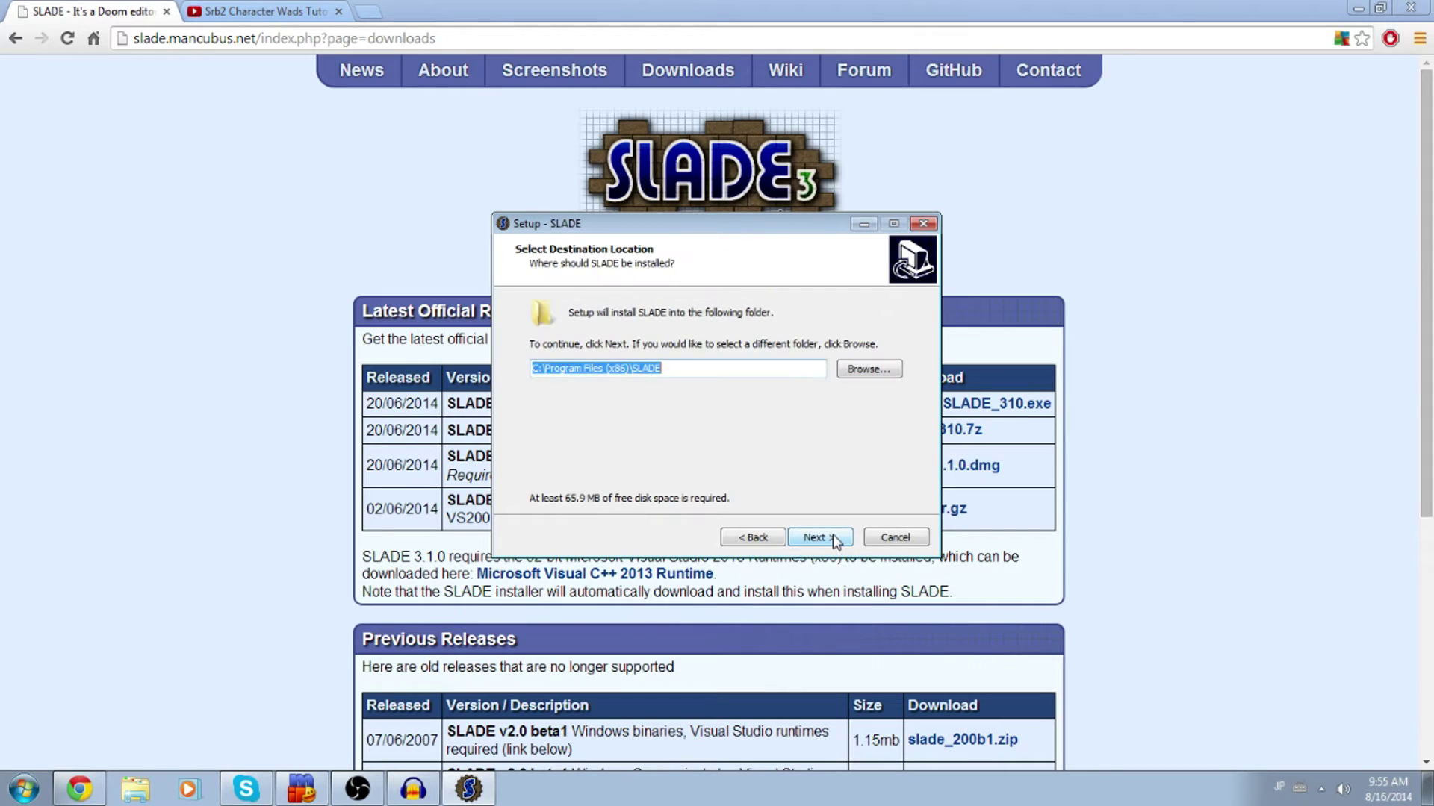
click(835, 538)
click(834, 536)
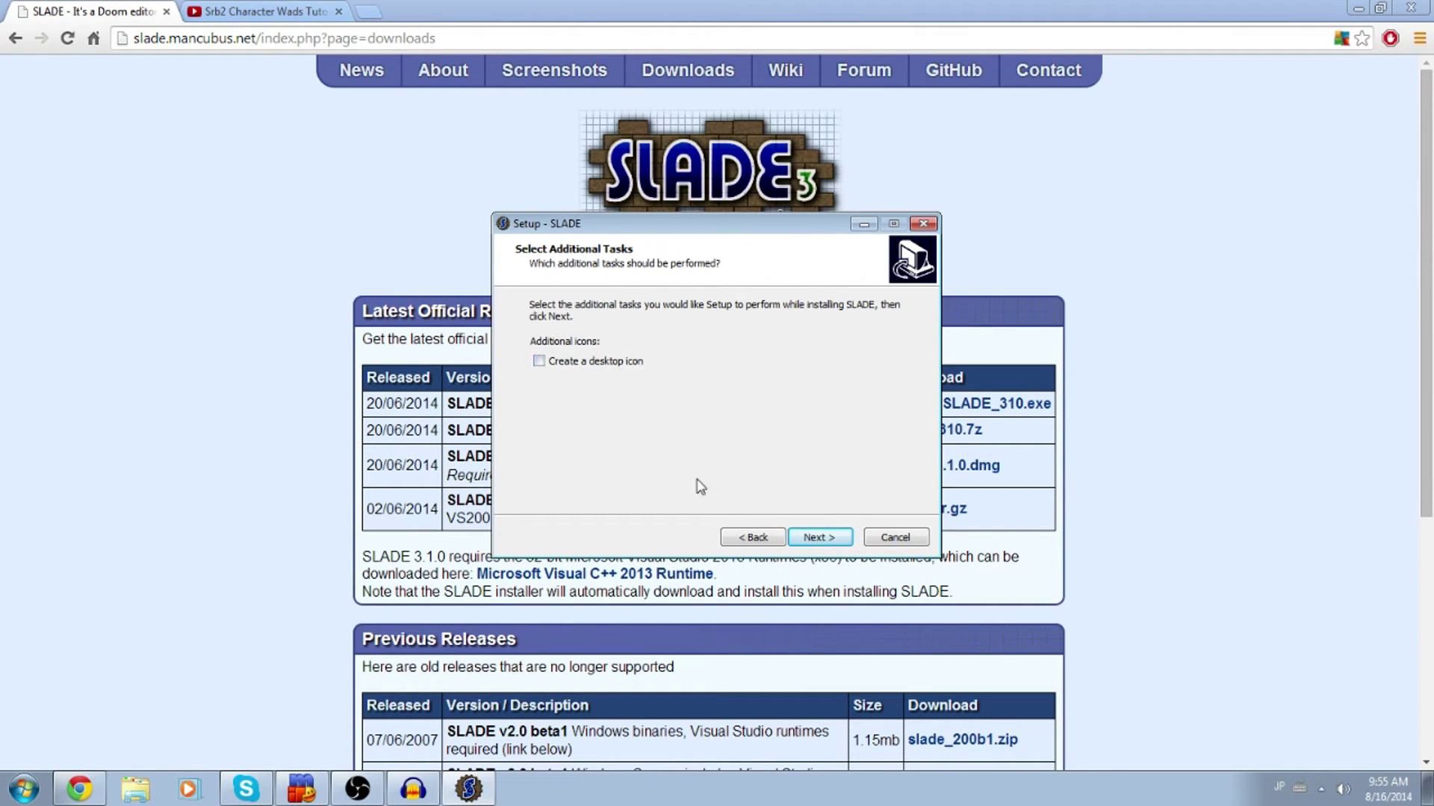
click(823, 537)
click(823, 538)
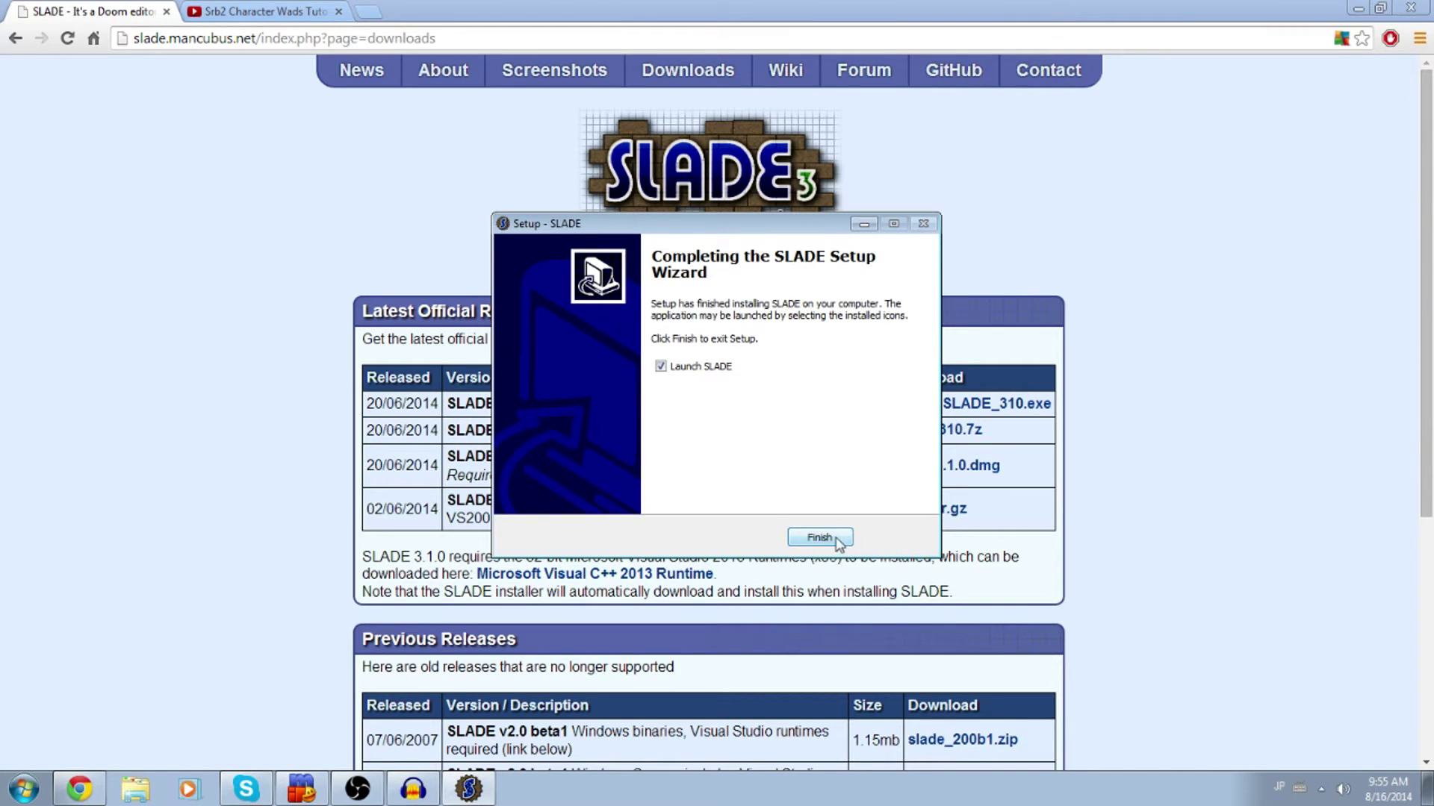
click(821, 538)
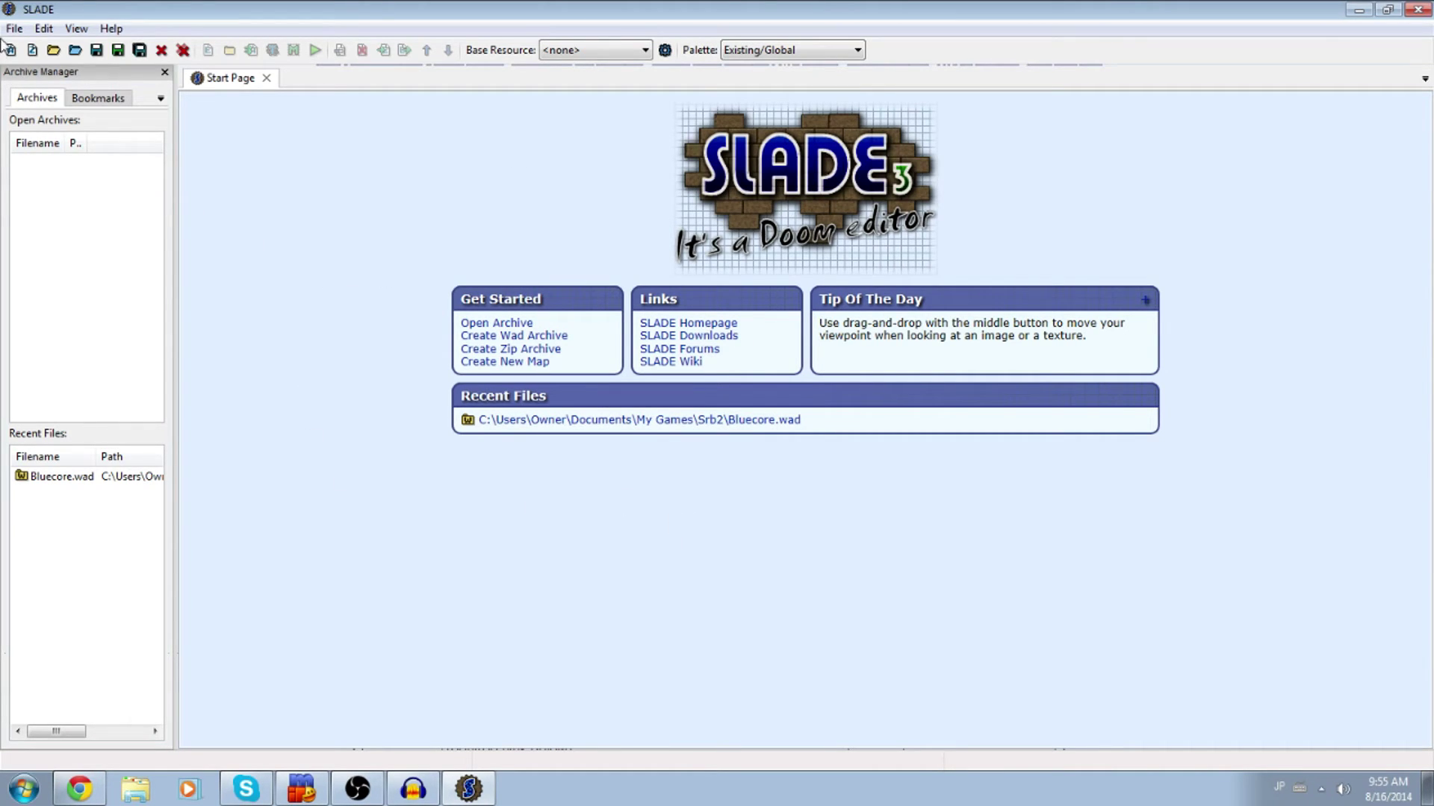
Apply the editing preferences with "Force uppercase entry names in Wad Archives" turned off
click(44, 28)
click(75, 116)
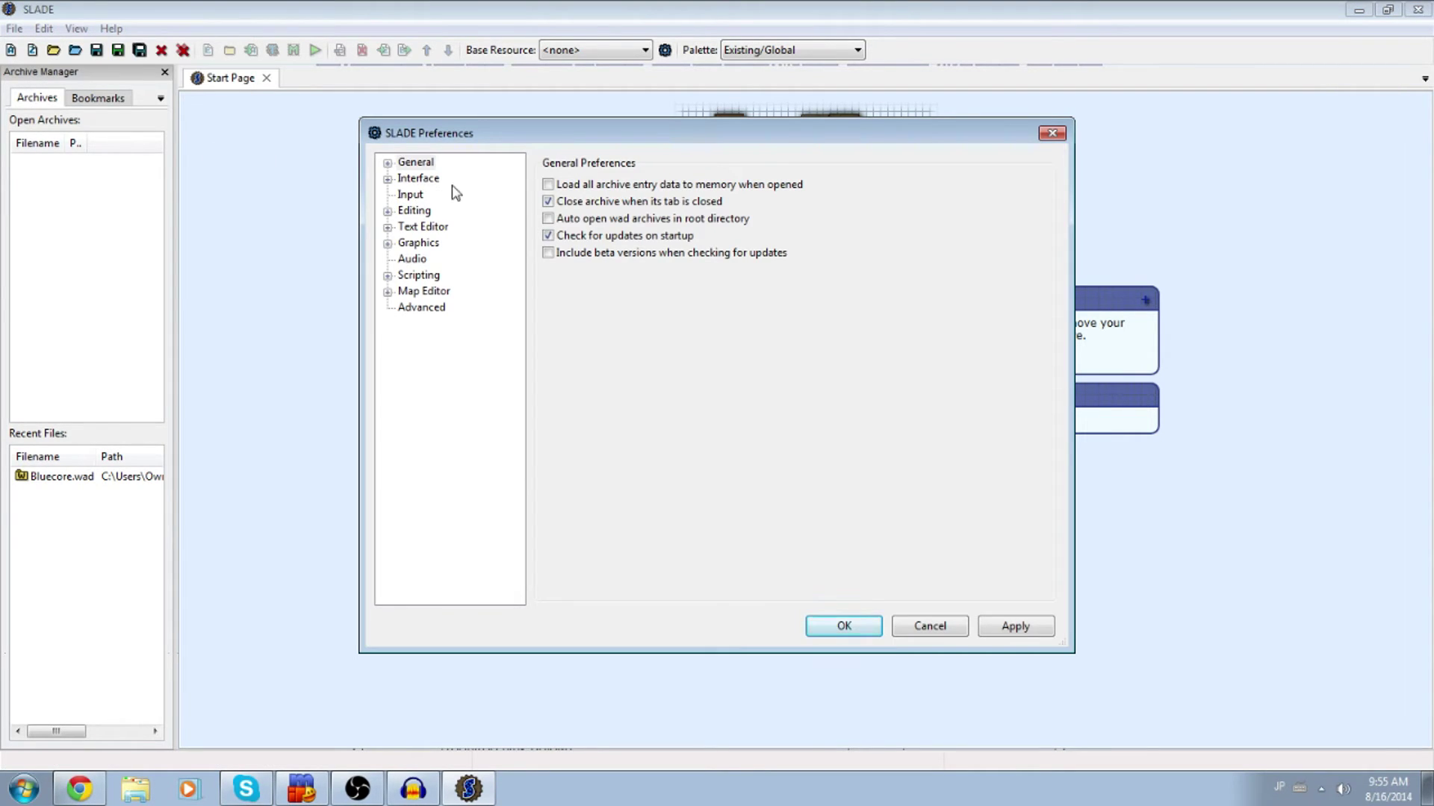
click(420, 211)
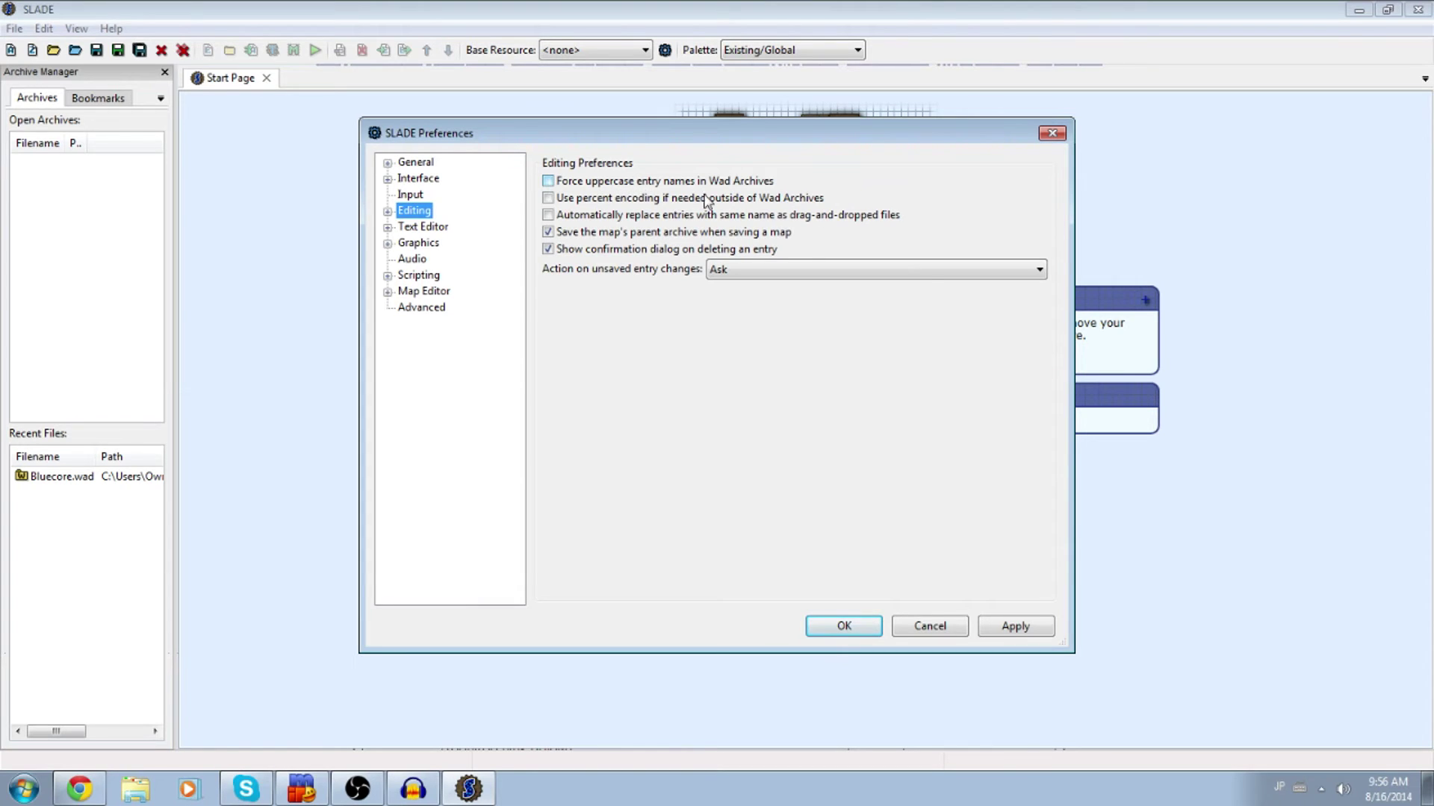
click(1013, 632)
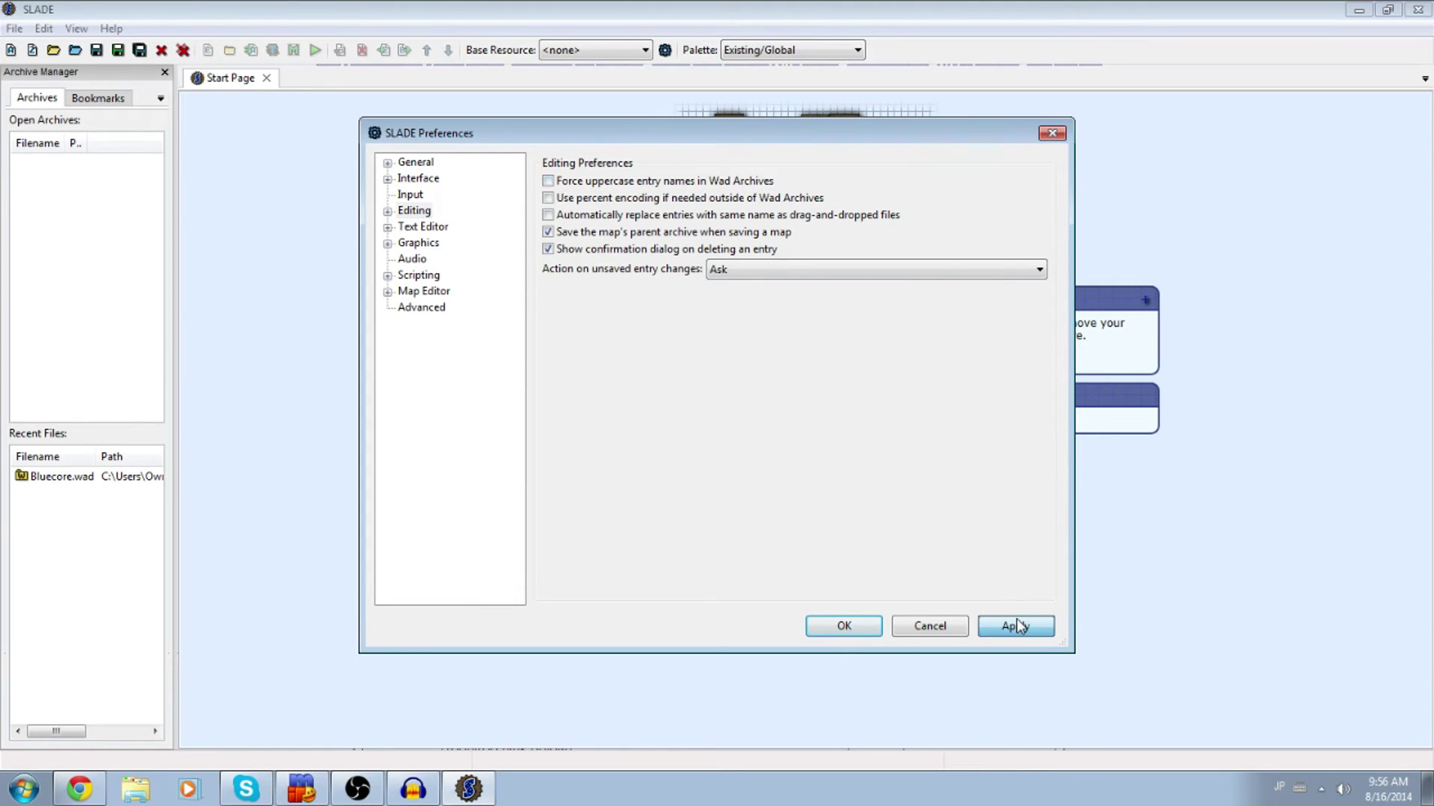
click(844, 627)
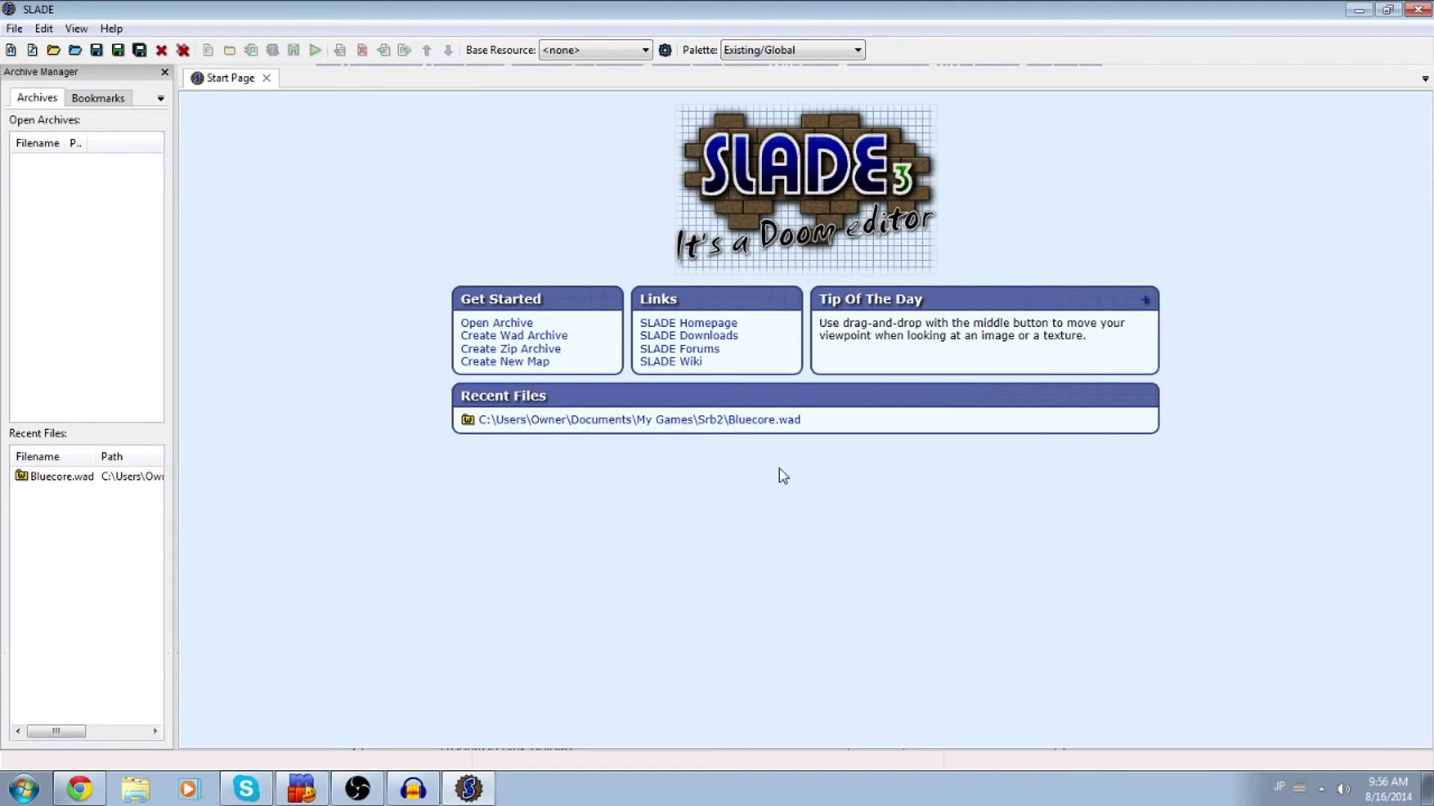
Create a new wad archive and add the S_SKIN text file from the desktop to its entries
click(10, 51)
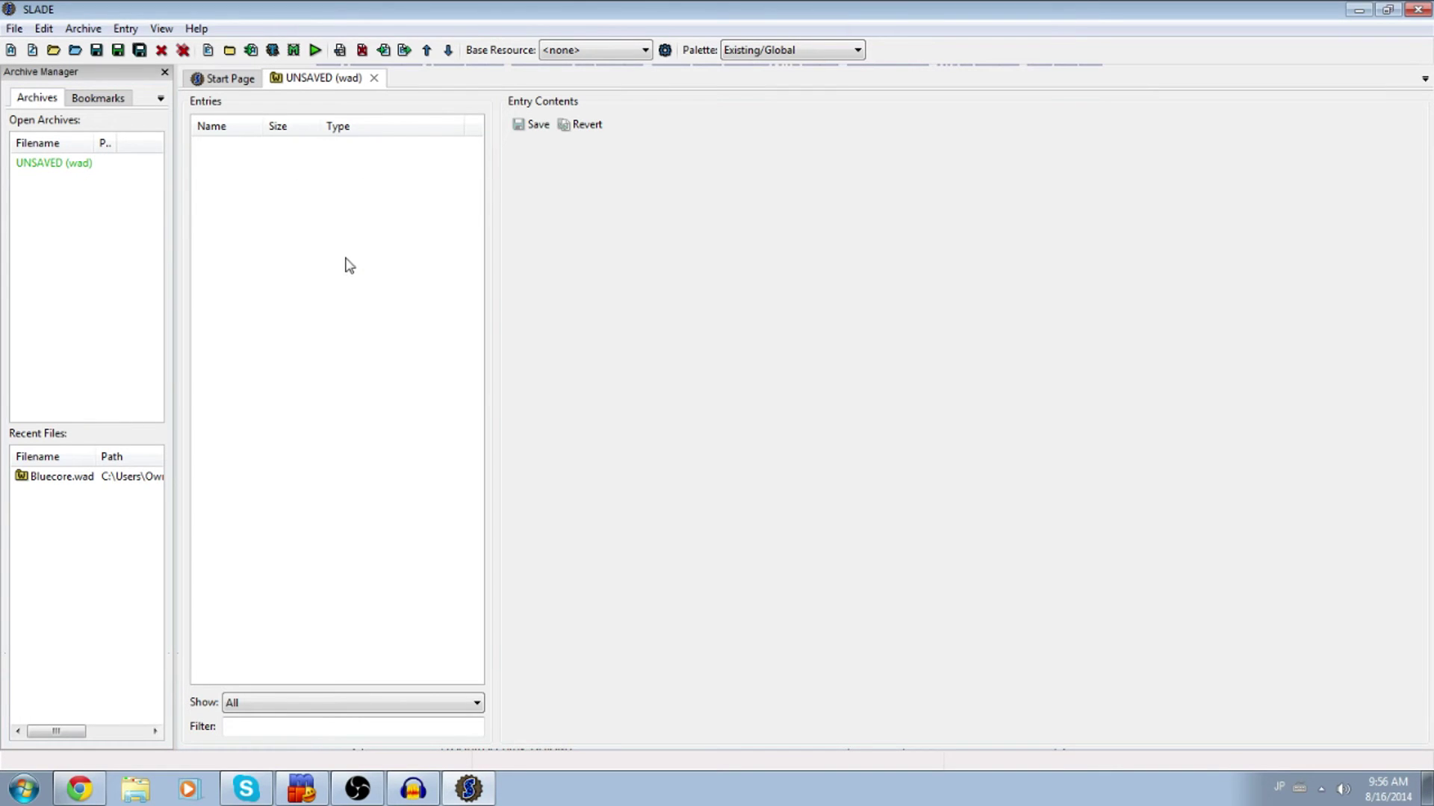
click(1428, 787)
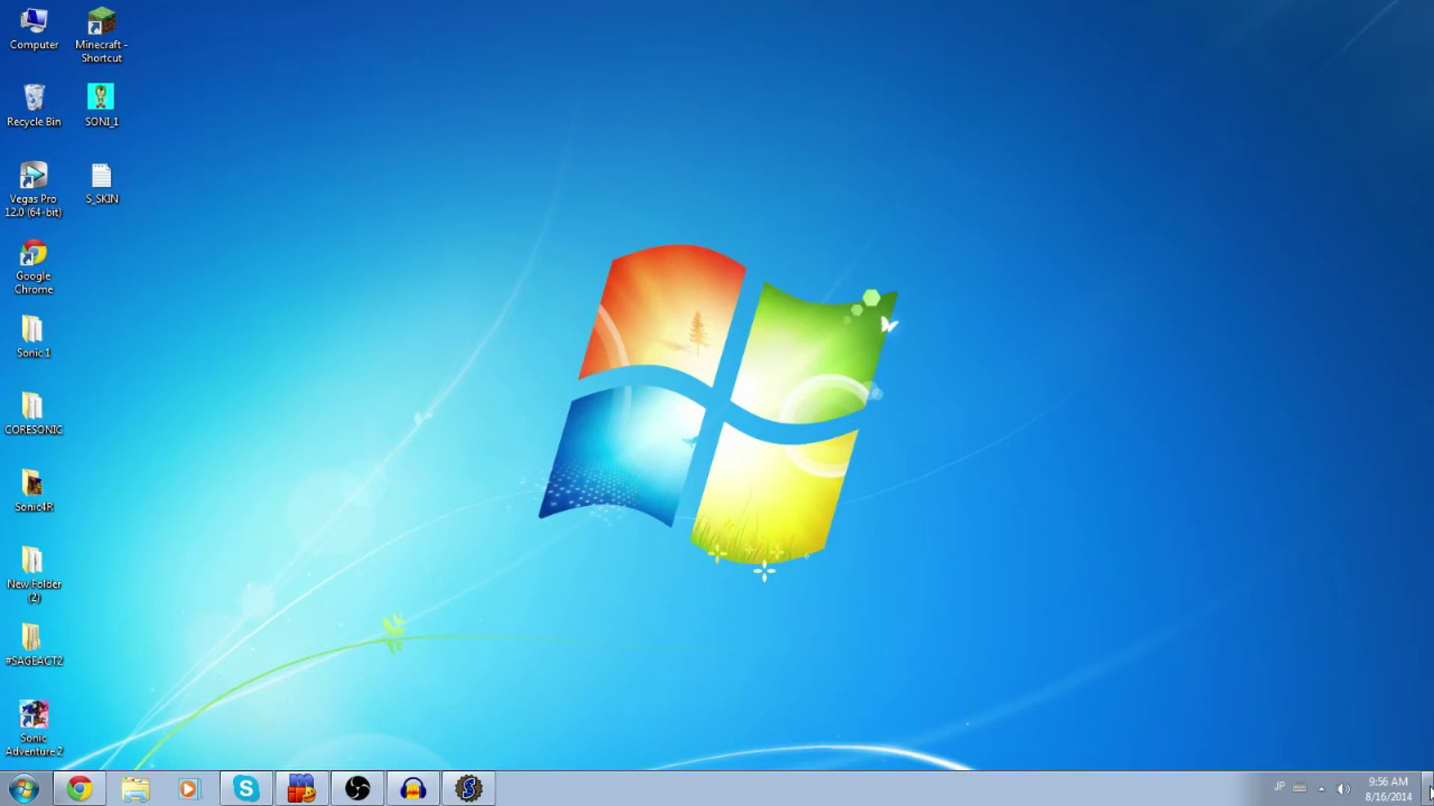
click(102, 187)
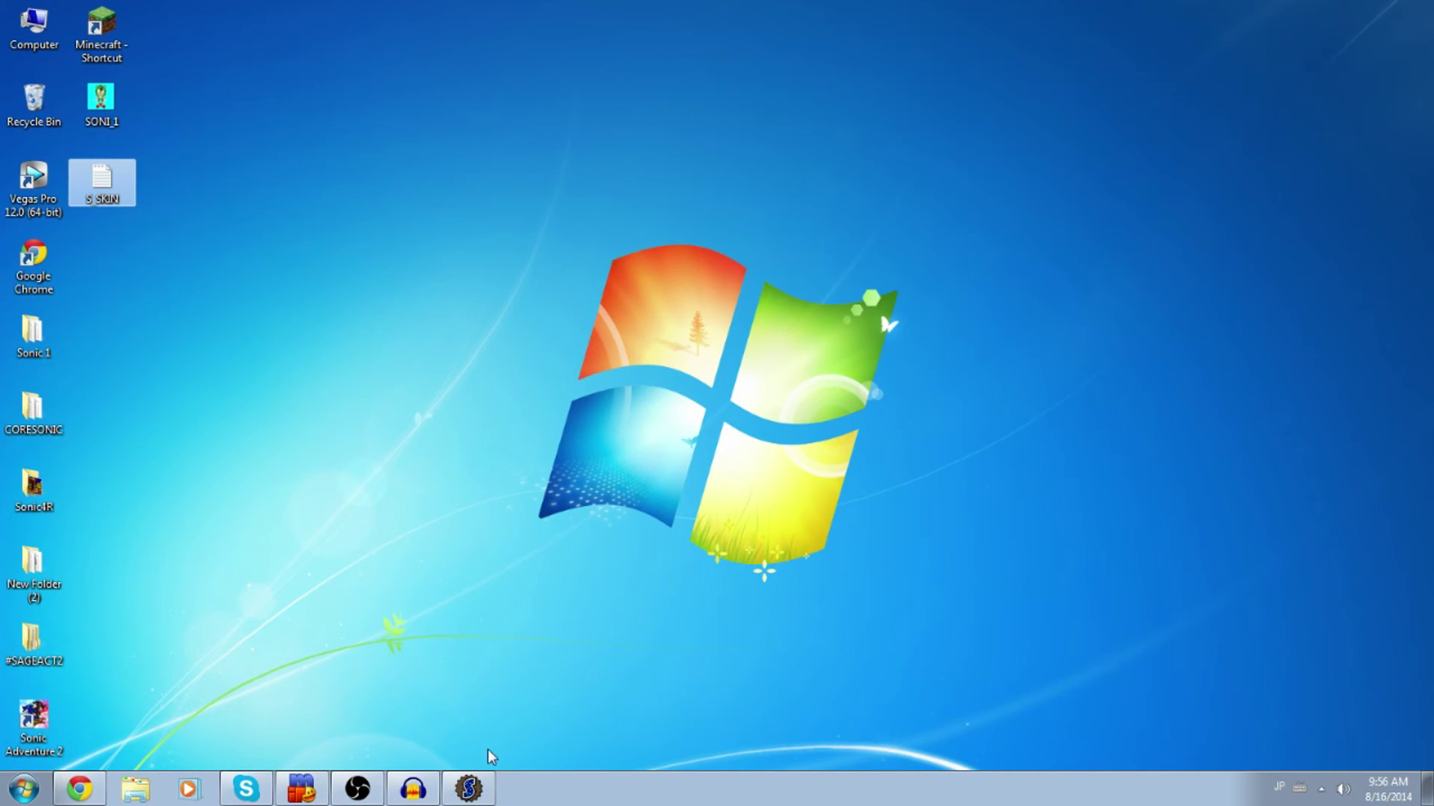
click(468, 788)
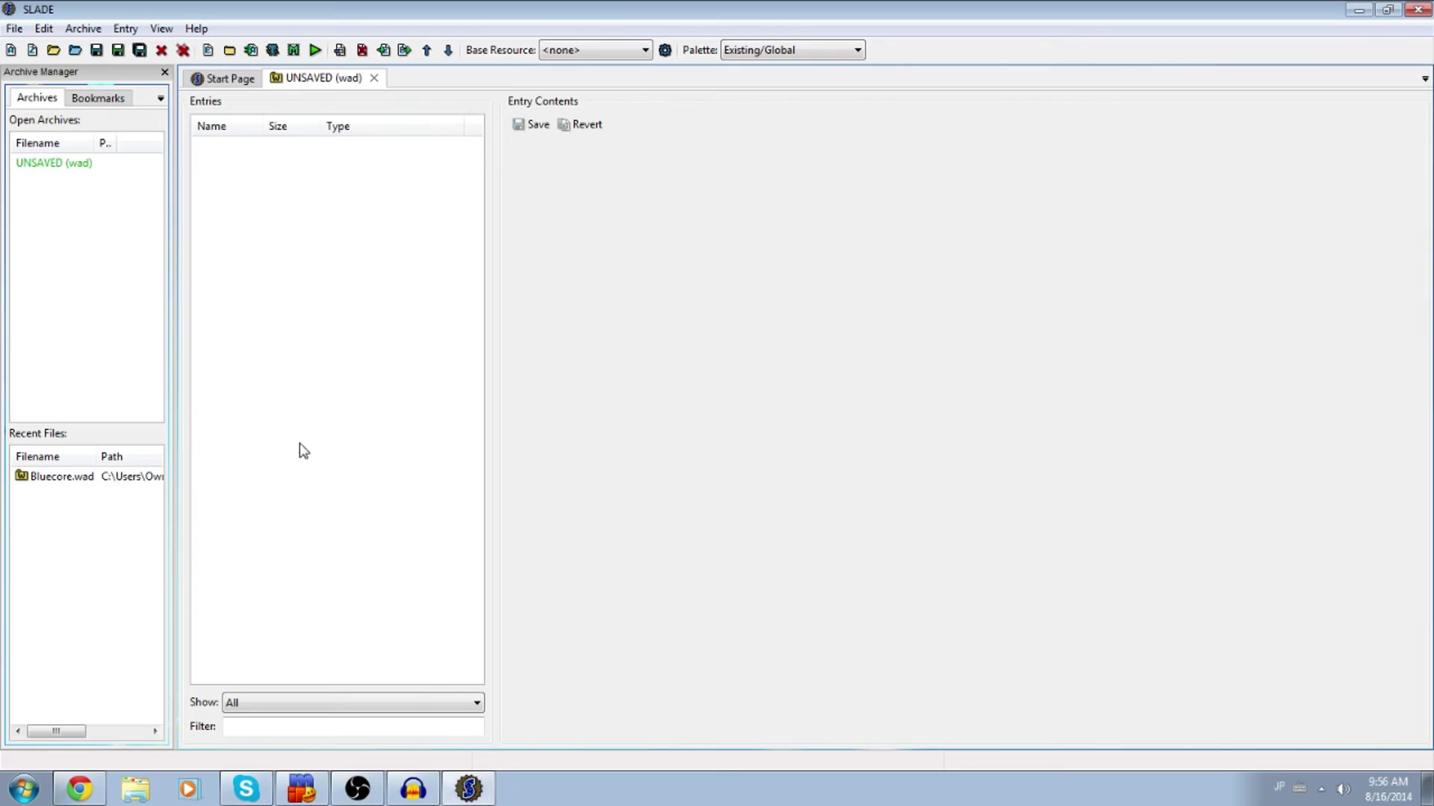
drag(303, 451, 323, 236)
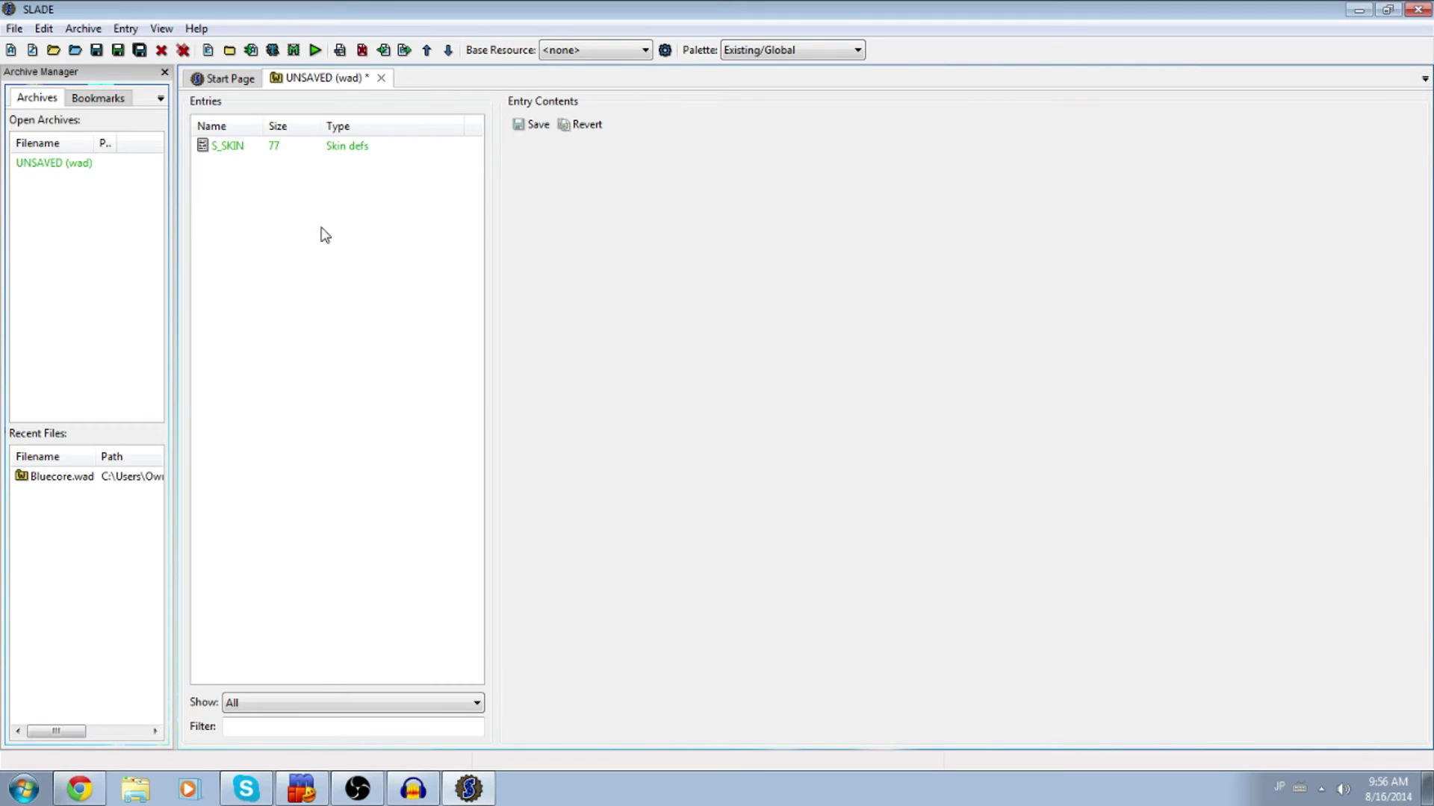
Open the S_SKIN entry and review its name, ability, normalspeed and prefcolor definitions
click(249, 154)
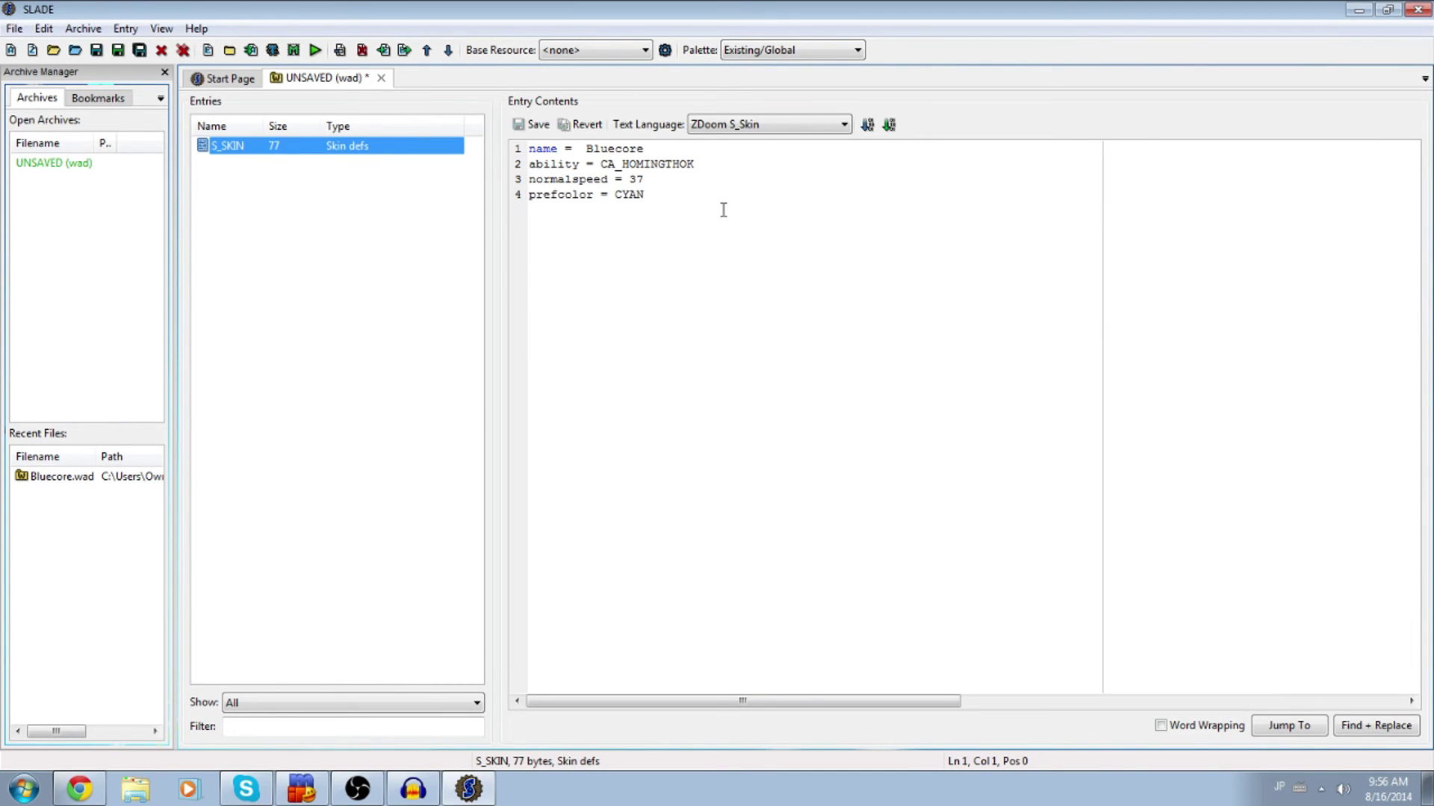
click(639, 212)
key(ctrl+a)
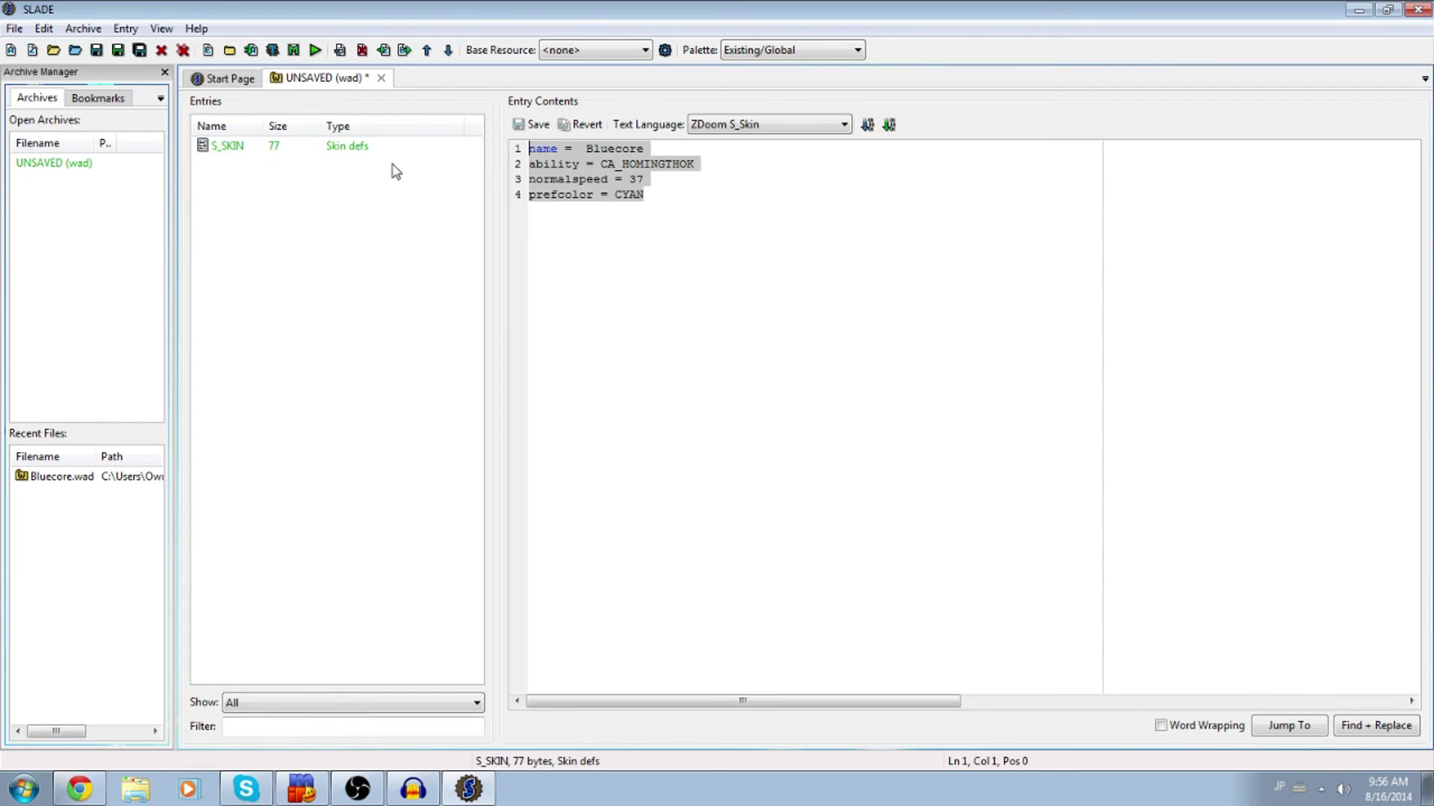
click(777, 275)
Save the archive to the desktop as a wad file named Bluecore, check the file there, and return to SLADE
click(15, 30)
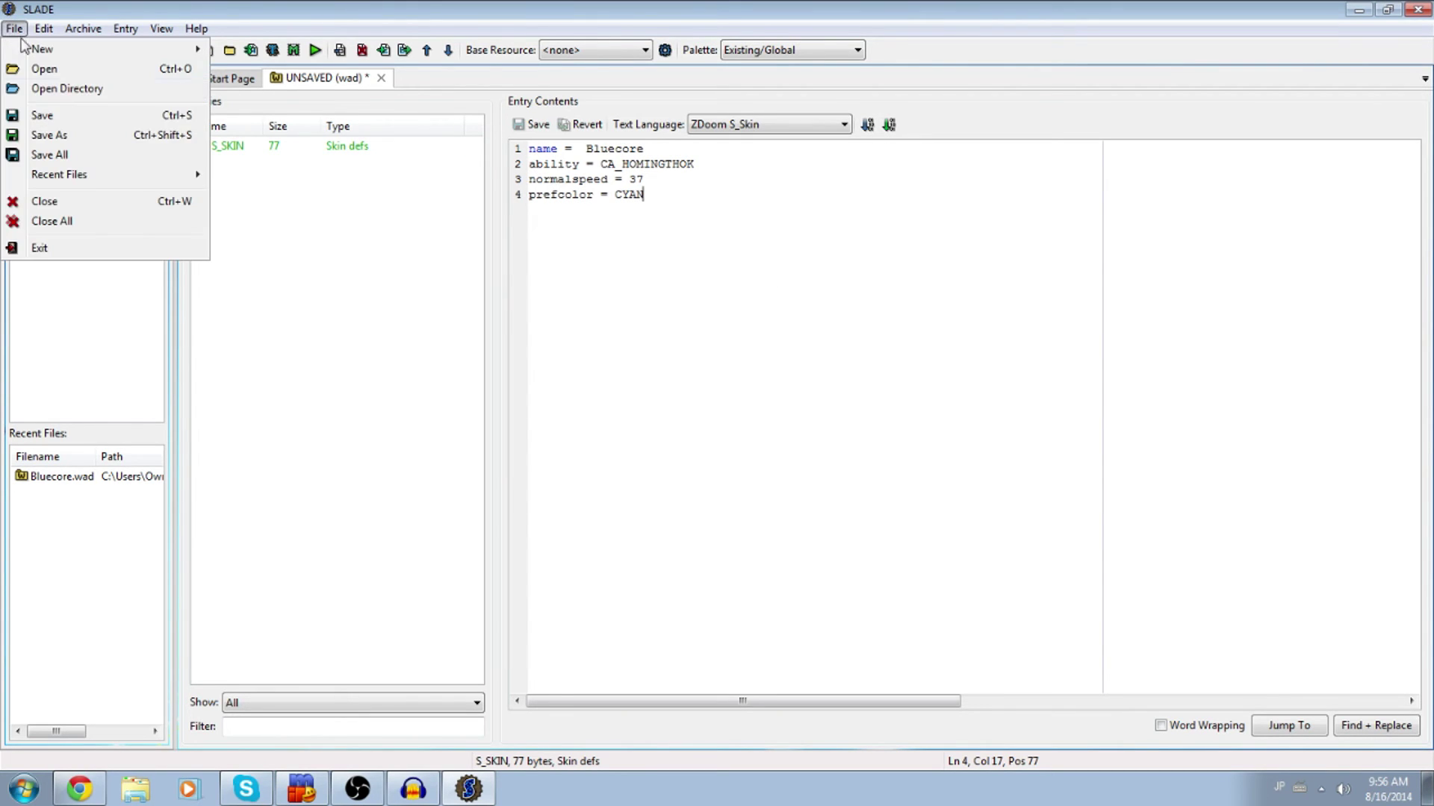
click(49, 135)
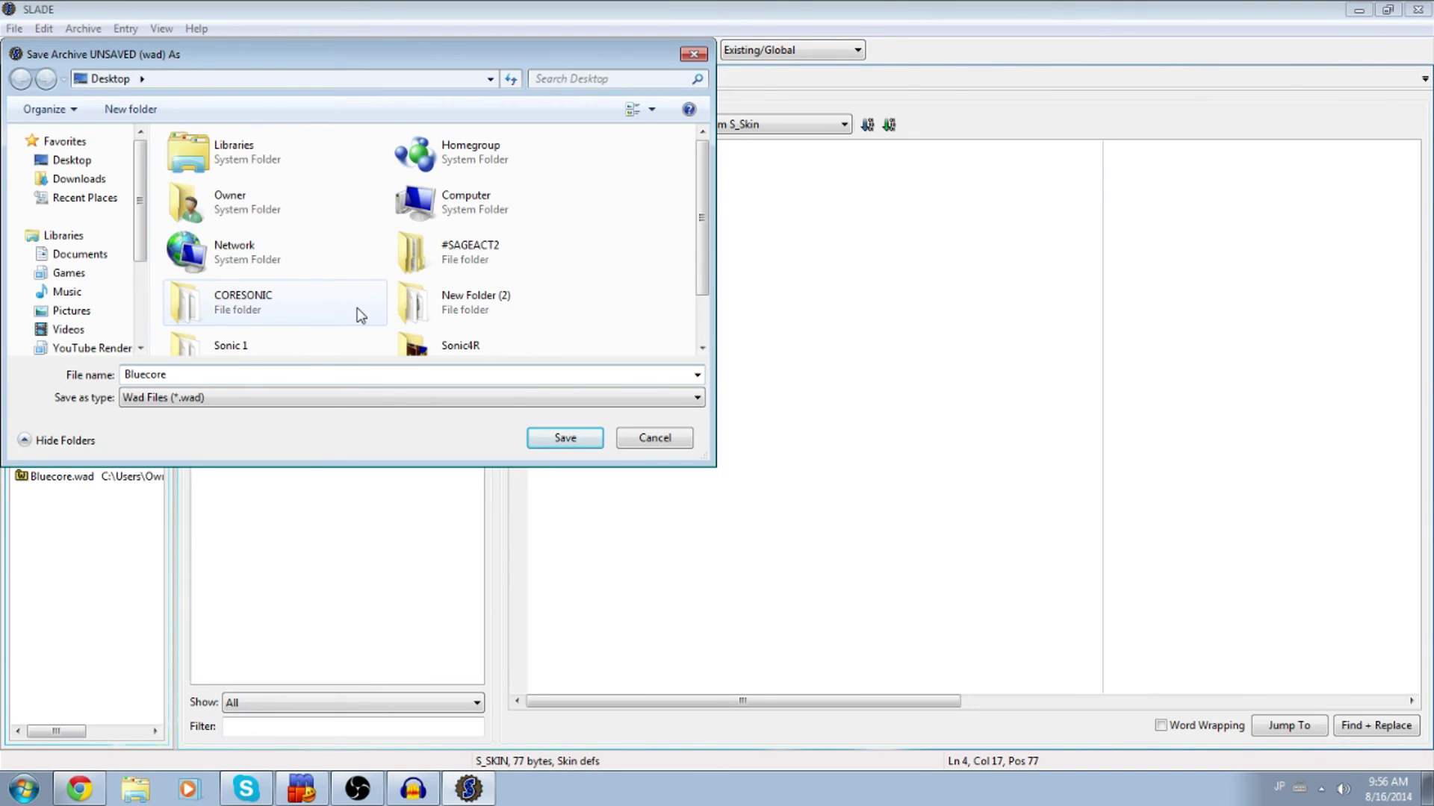
click(587, 440)
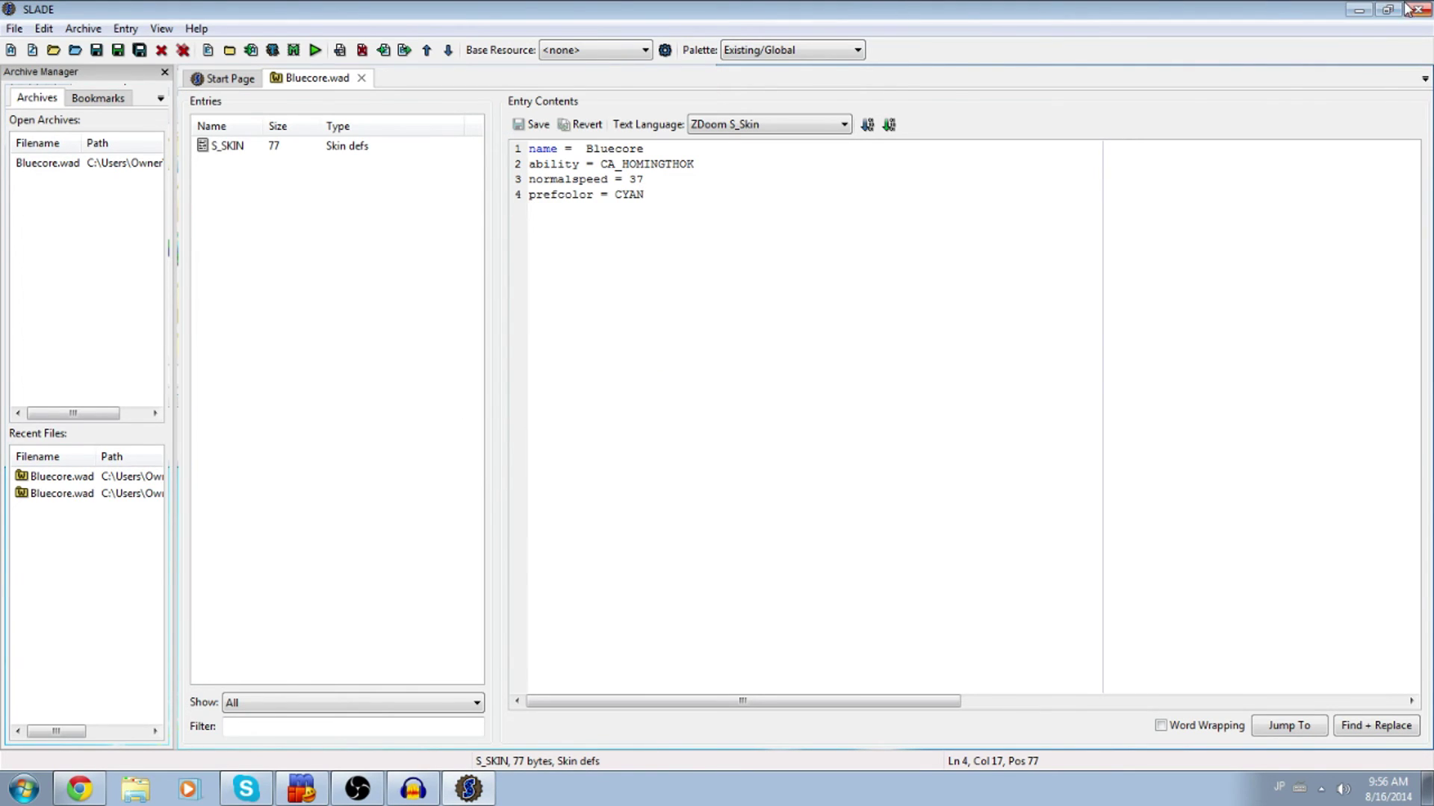
click(1362, 10)
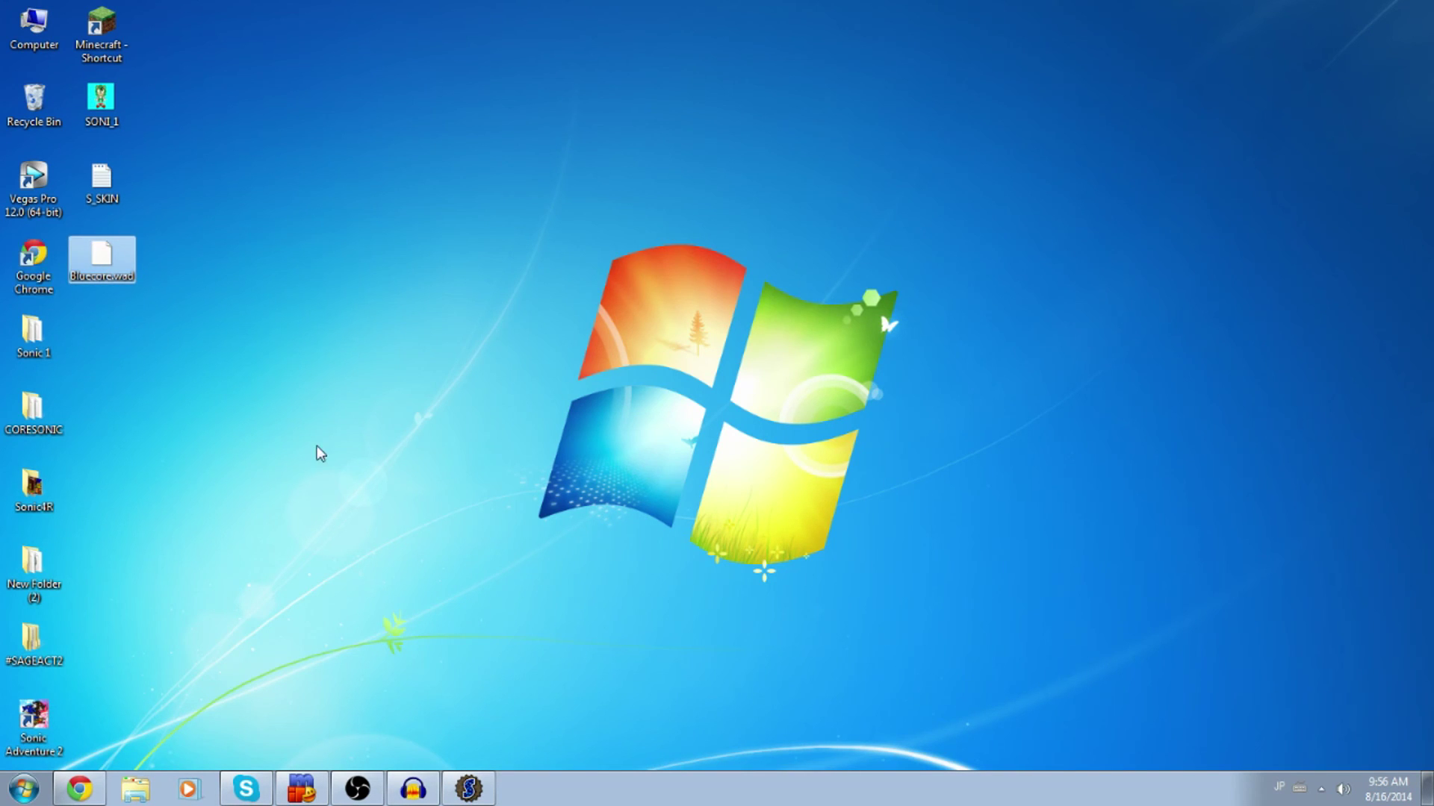
click(482, 787)
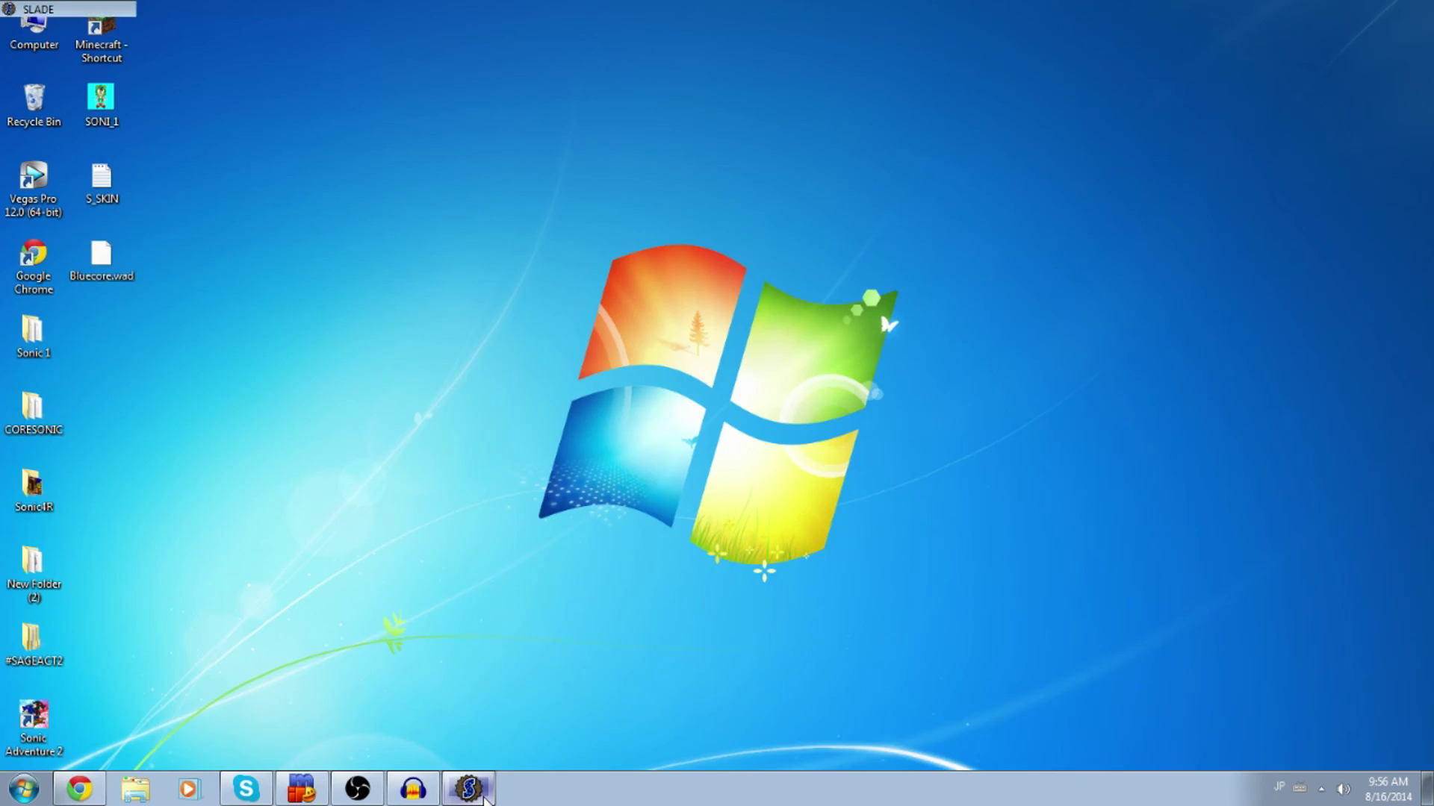